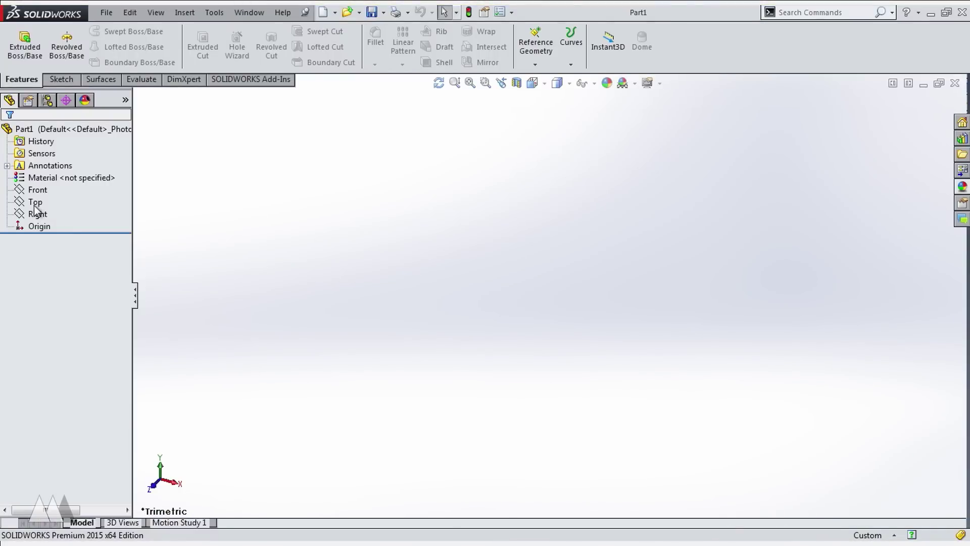
Select the Top plane in the new part document
{"action": "left_click", "coordinate": [36, 202]}
Sketch a centre rectangle for the strap at the origin on the Top plane
{"action": "left_click", "coordinate": [51, 187]}
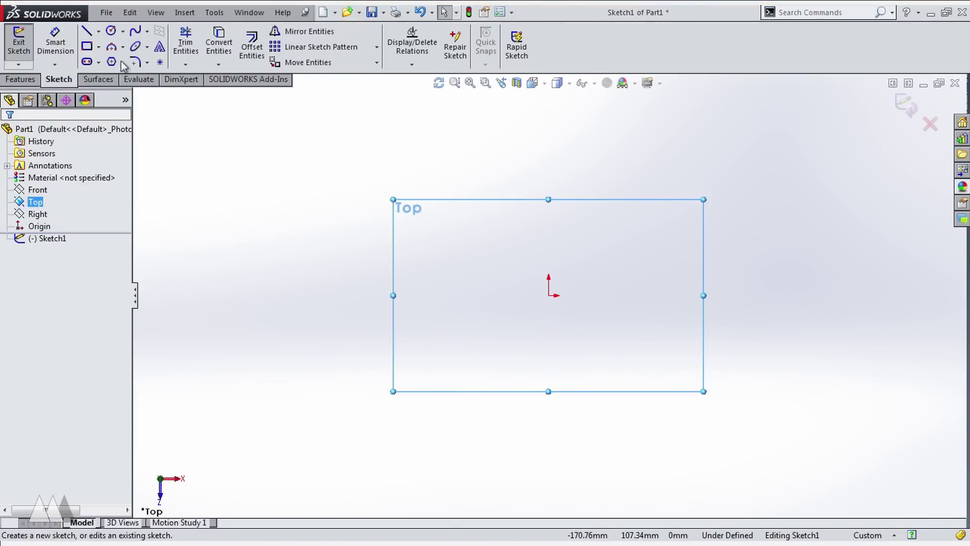
{"action": "left_click", "coordinate": [100, 48]}
{"action": "left_click", "coordinate": [130, 74]}
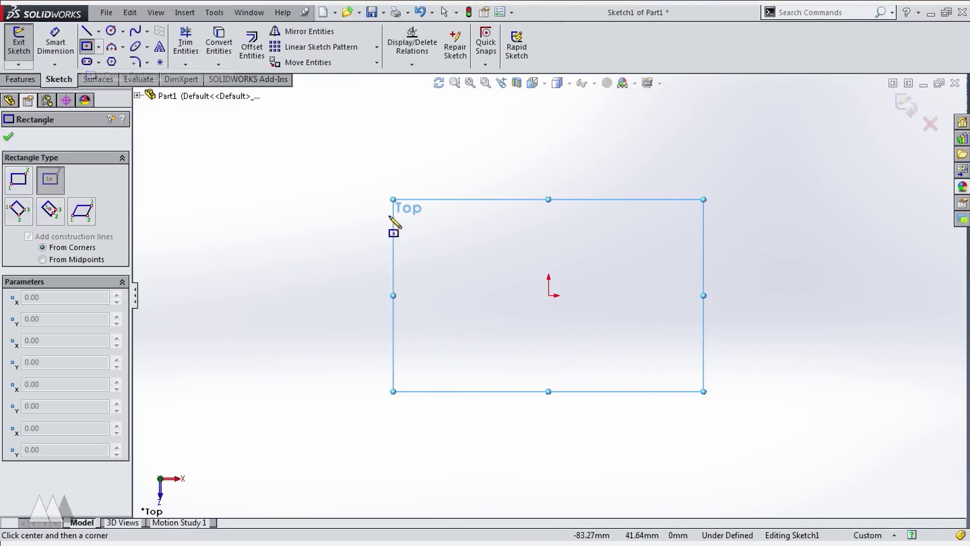
{"action": "left_click", "coordinate": [549, 296]}
{"action": "left_click", "coordinate": [689, 304]}
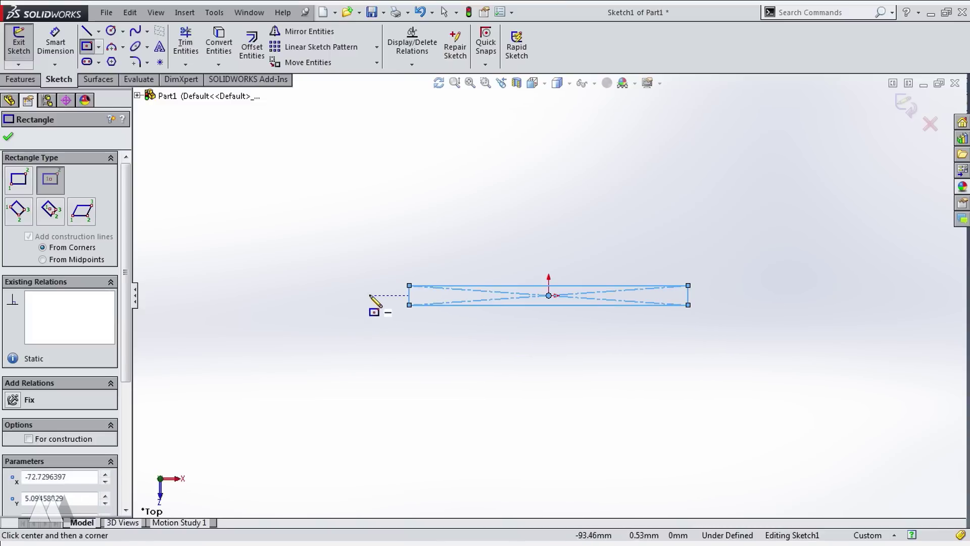
Dimension the strap 70 mm long and 8 mm high, then begin a head rectangle to its left
{"action": "left_click", "coordinate": [59, 47]}
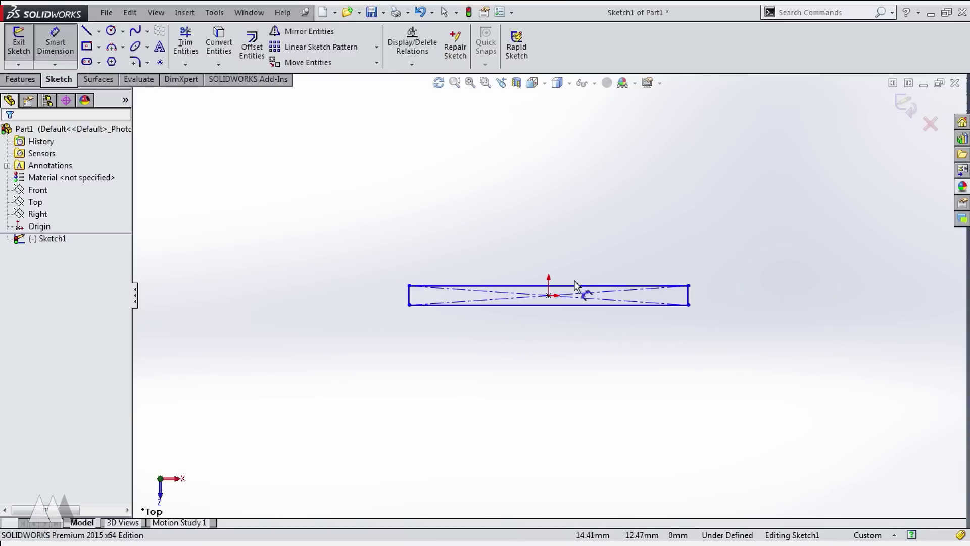
{"action": "left_click", "coordinate": [571, 312]}
{"action": "left_click", "coordinate": [572, 358]}
{"action": "type", "text": "70"}
{"action": "key", "text": "Return"}
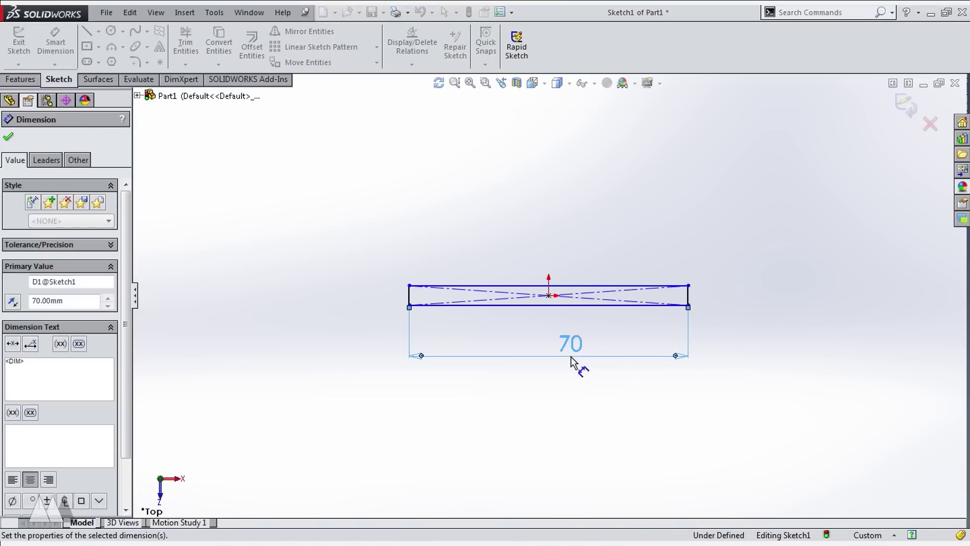
{"action": "left_click", "coordinate": [687, 299]}
{"action": "left_click", "coordinate": [766, 302]}
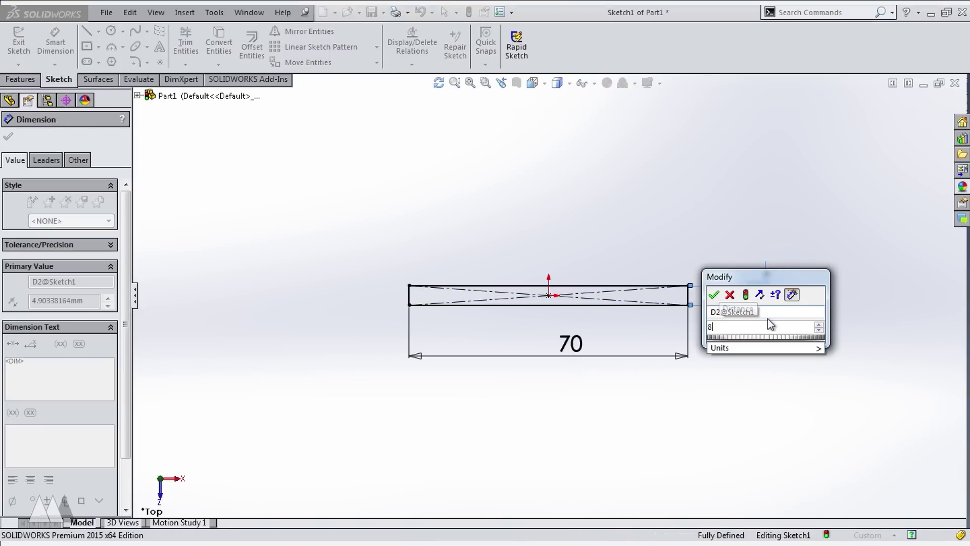
{"action": "type", "text": "8"}
{"action": "key", "text": "Return"}
{"action": "key", "text": "Escape"}
{"action": "key", "text": "r"}
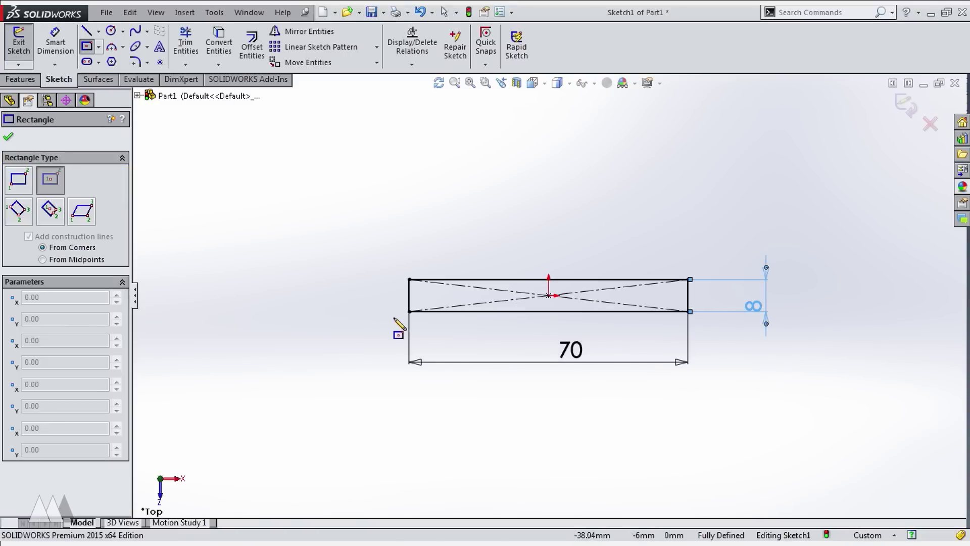
{"action": "left_click", "coordinate": [348, 295]}
Complete the head rectangle, add a centreline from the origin to it, and square up the head
{"action": "left_click", "coordinate": [410, 331]}
{"action": "key", "text": "Escape"}
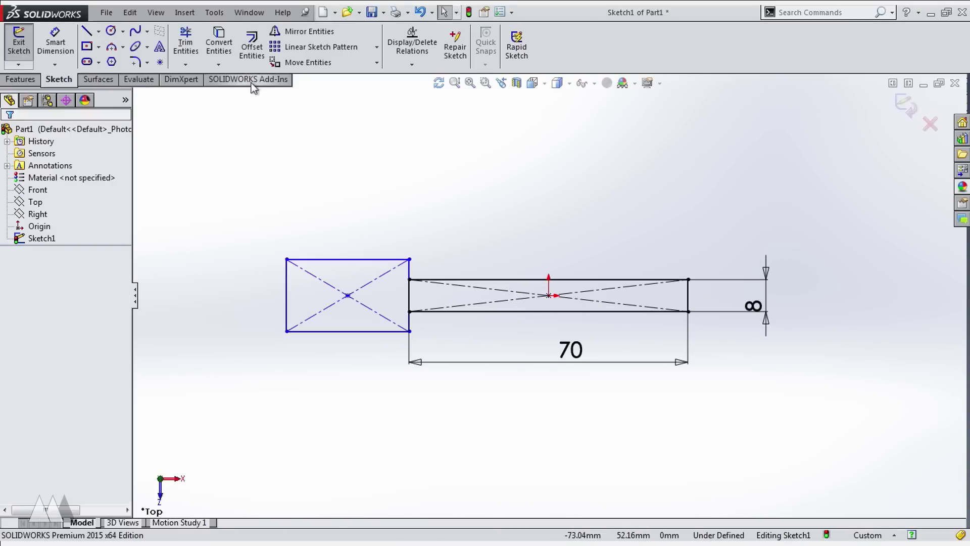
{"action": "left_click", "coordinate": [187, 46]}
{"action": "key", "text": "Escape"}
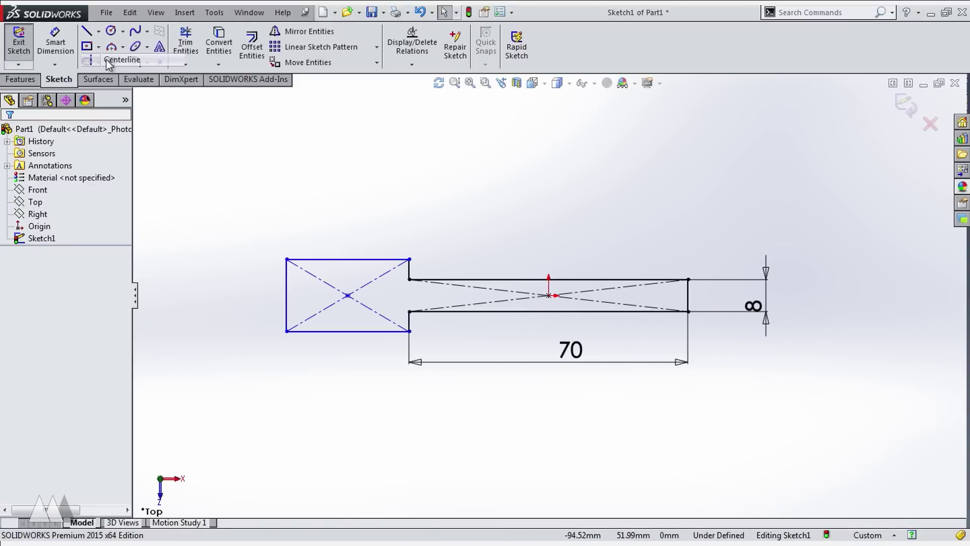
{"action": "key", "text": "l"}
{"action": "left_click", "coordinate": [548, 295]}
{"action": "left_click", "coordinate": [348, 295]}
{"action": "key", "text": "Escape"}
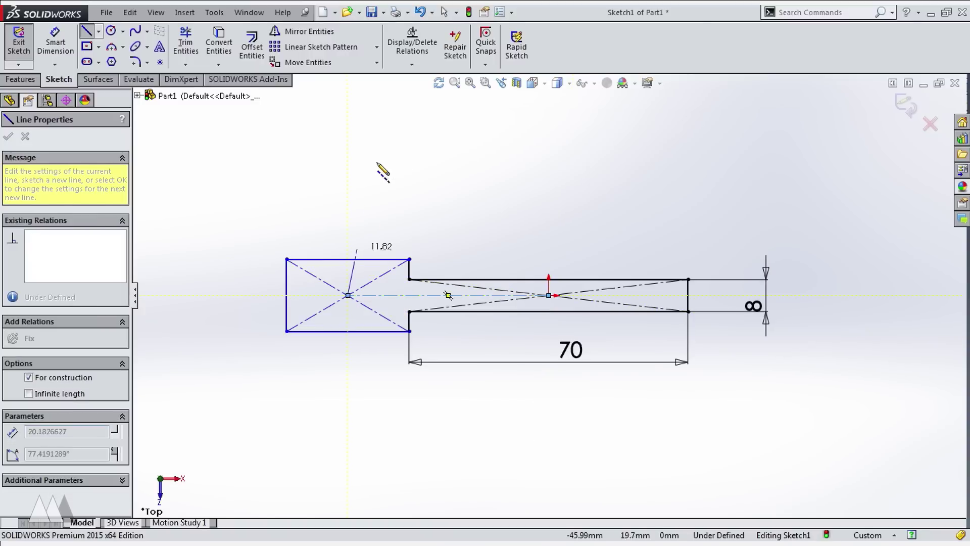
{"action": "left_click_drag", "start_coordinate": [287, 302], "coordinate": [347, 295]}
{"action": "left_click", "coordinate": [301, 174]}
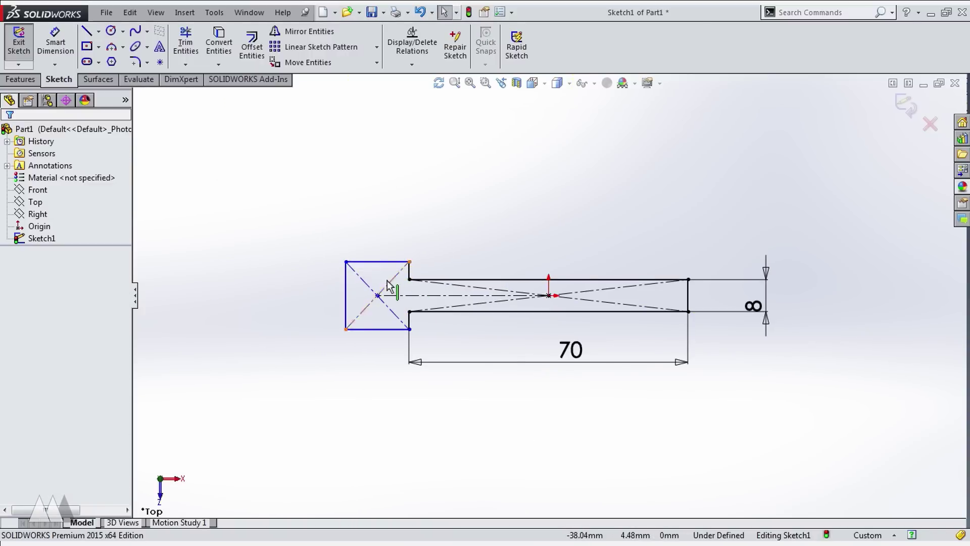
Draw a centre rectangle for the slot inside the head on the centreline
{"action": "scroll", "coordinate": [386, 293], "scroll_direction": "down", "scroll_amount": 5}
{"action": "key", "text": "r"}
{"action": "left_click", "coordinate": [476, 333]}
{"action": "left_click", "coordinate": [497, 276]}
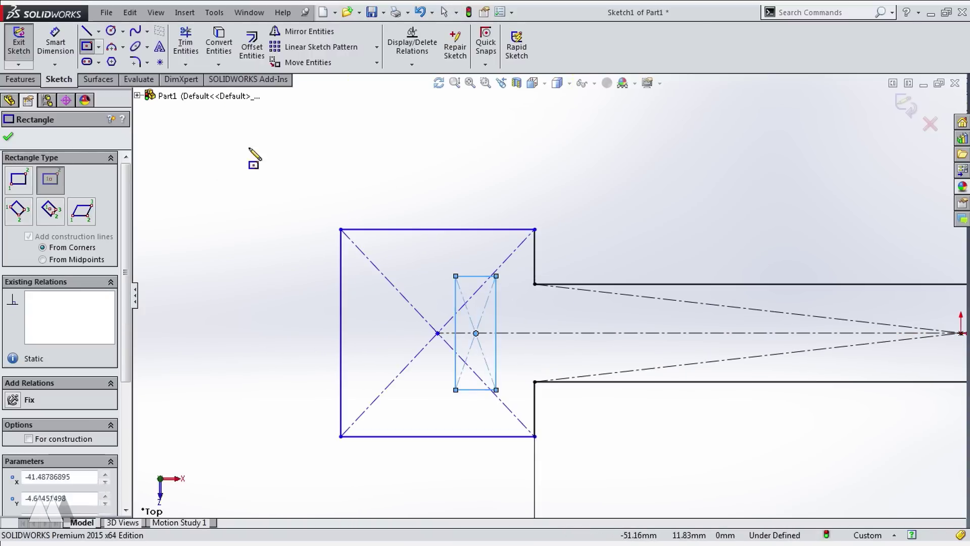
Dimension the slot 1 mm from the strap's top edge and 1.6 mm wide
{"action": "key", "text": "d"}
{"action": "left_click", "coordinate": [485, 276]}
{"action": "left_click", "coordinate": [561, 284]}
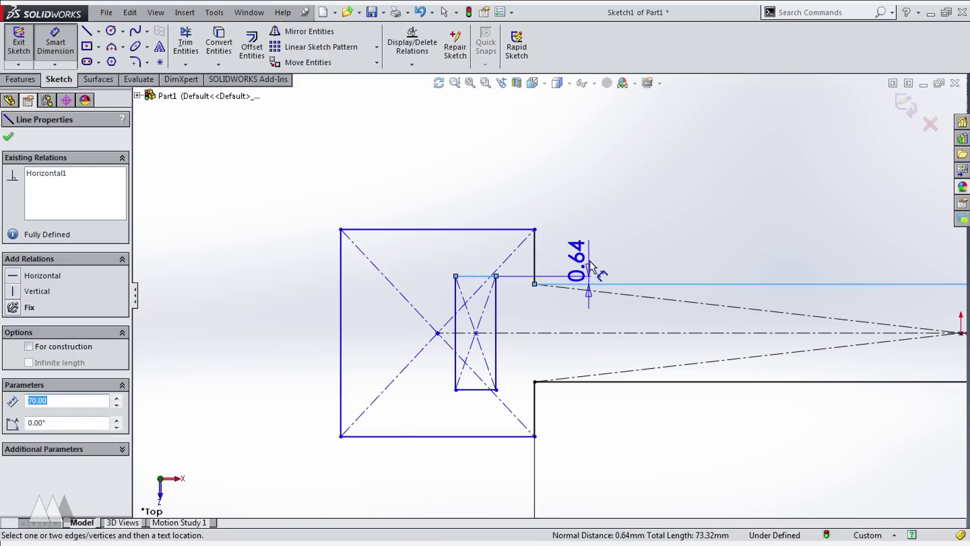
{"action": "left_click", "coordinate": [599, 245]}
{"action": "type", "text": "."}
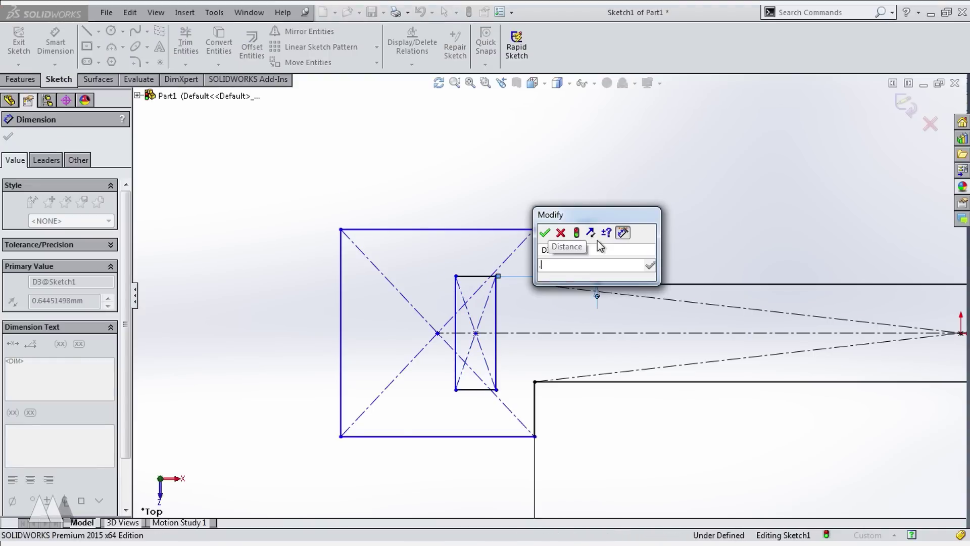
{"action": "type", "text": "6"}
{"action": "key", "text": "Return"}
{"action": "double_click", "coordinate": [586, 242]}
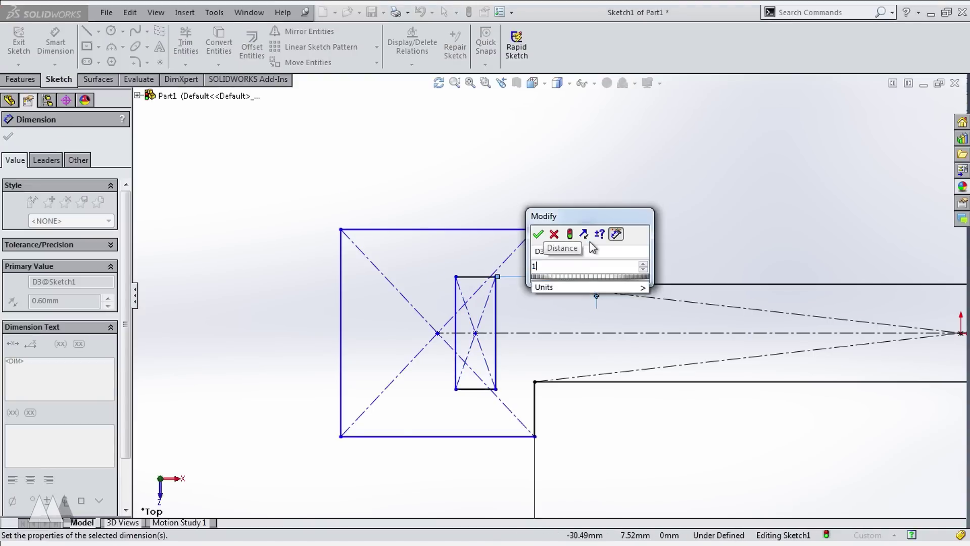
{"action": "type", "text": "1"}
{"action": "key", "text": "Return"}
{"action": "scroll", "coordinate": [546, 298], "scroll_direction": "up", "scroll_amount": 3}
{"action": "left_click", "coordinate": [513, 352]}
{"action": "left_click", "coordinate": [505, 444]}
{"action": "type", "text": "1.6"}
{"action": "key", "text": "Return"}
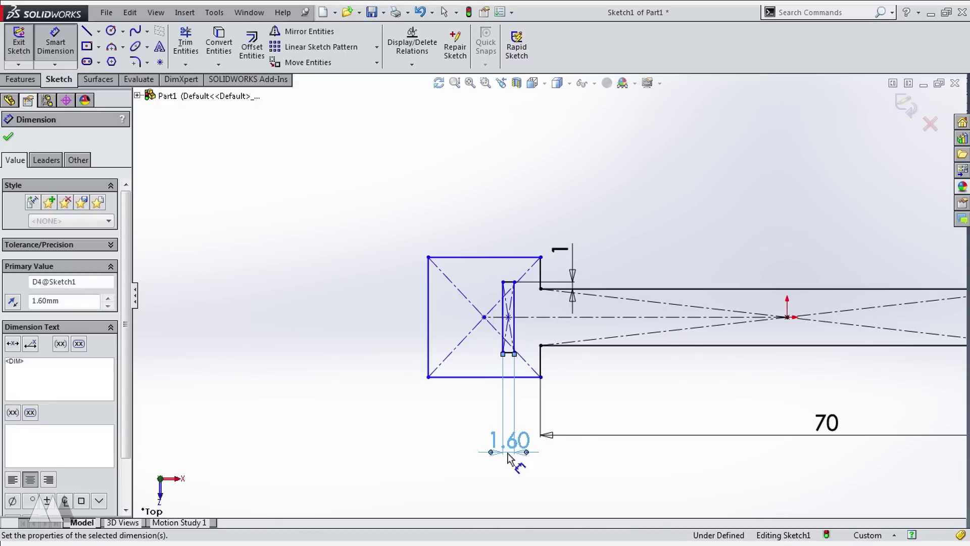
{"action": "scroll", "coordinate": [521, 328], "scroll_direction": "down", "scroll_amount": 5}
Draw an arm outline extending left from the slot and dimension its thickness to 1 mm
{"action": "left_click", "coordinate": [87, 32]}
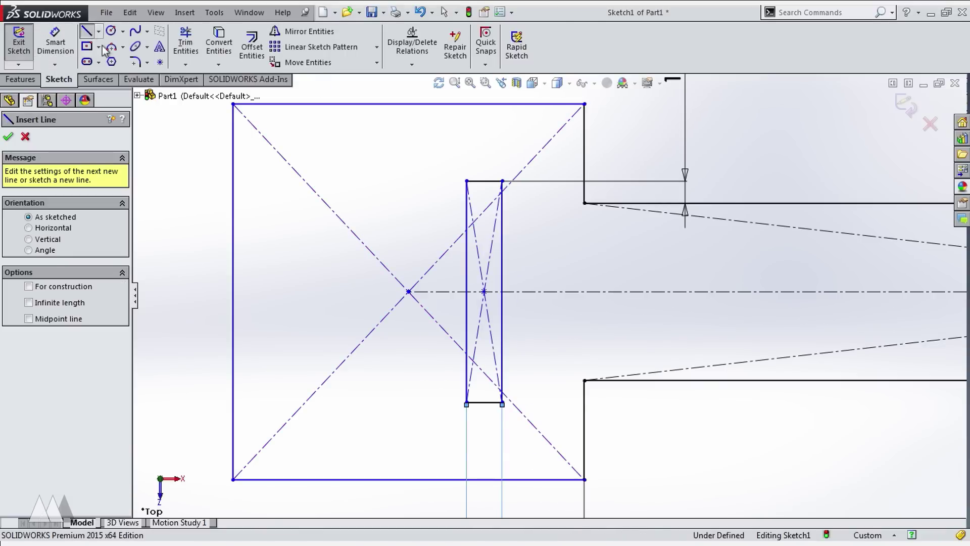
{"action": "left_click", "coordinate": [466, 181]}
{"action": "left_click", "coordinate": [350, 181]}
{"action": "left_click", "coordinate": [349, 203]}
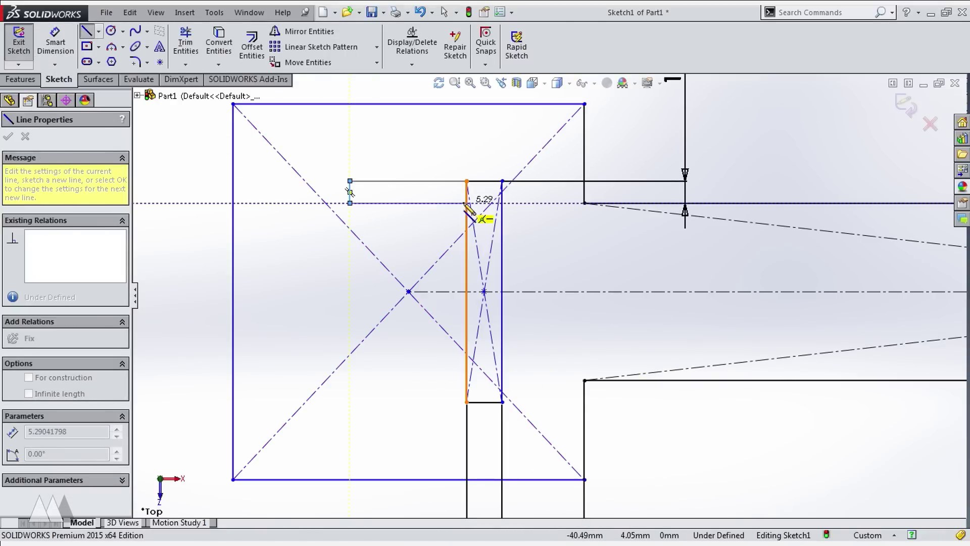
{"action": "left_click", "coordinate": [466, 203]}
{"action": "key", "text": "d"}
{"action": "left_click", "coordinate": [348, 197]}
{"action": "left_click", "coordinate": [273, 203]}
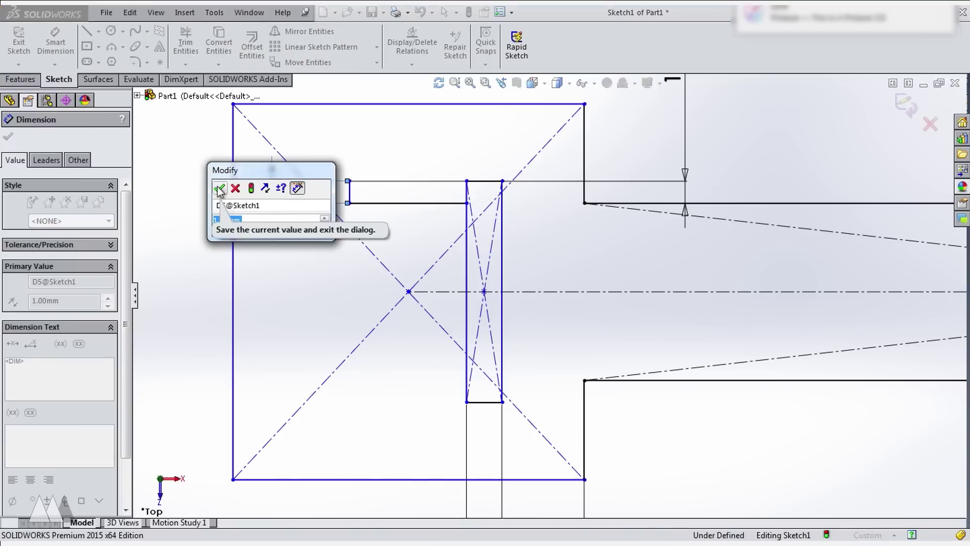
{"action": "left_click", "coordinate": [218, 188]}
{"action": "left_click", "coordinate": [374, 188]}
{"action": "scroll", "coordinate": [435, 206], "scroll_direction": "up", "scroll_amount": 2}
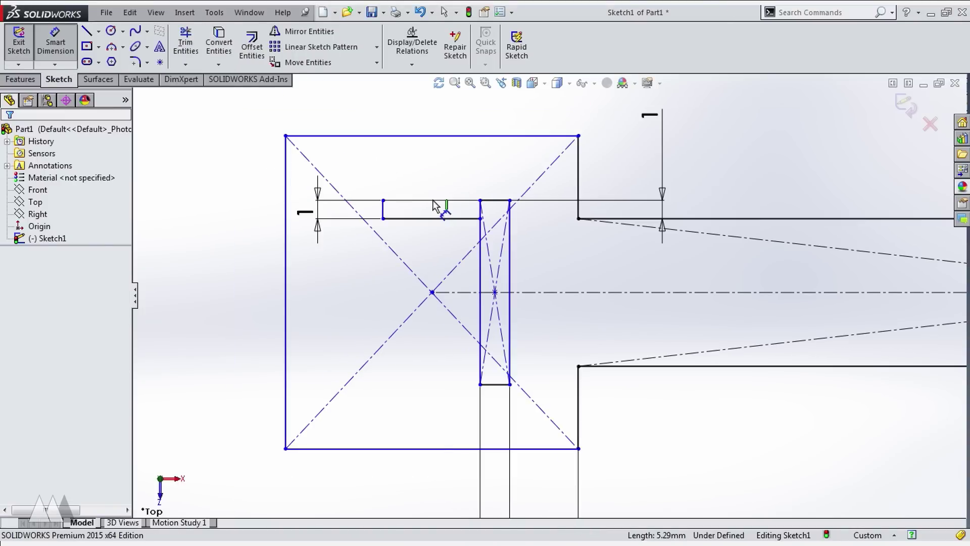
Set the arm length to 5 mm and mirror the arm lines across the centreline
{"action": "left_click", "coordinate": [423, 117]}
{"action": "type", "text": "5"}
{"action": "key", "text": "Return"}
{"action": "key", "text": "Escape"}
{"action": "left_click", "coordinate": [435, 218]}
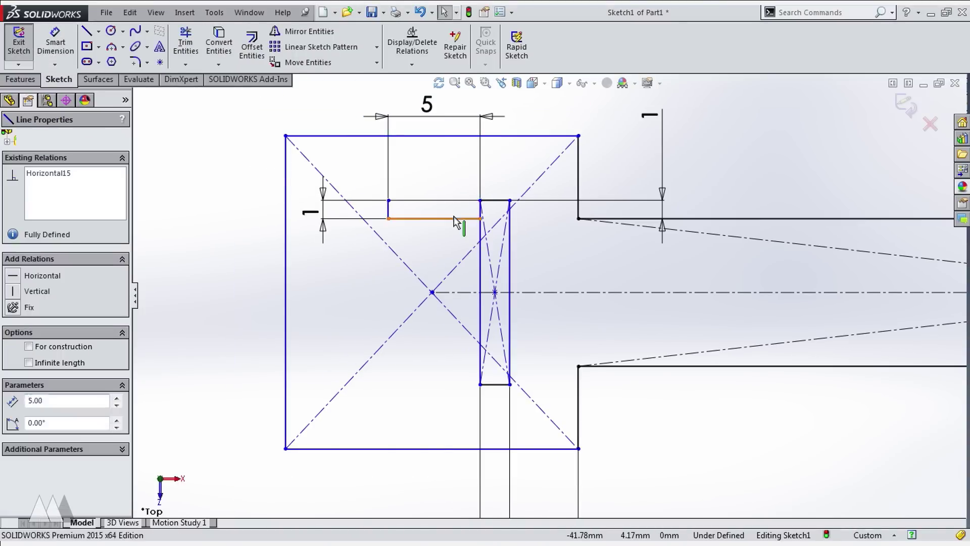
{"action": "left_click", "coordinate": [434, 200], "text": "ctrl"}
{"action": "left_click", "coordinate": [388, 209], "text": "ctrl"}
{"action": "left_click", "coordinate": [471, 293], "text": "ctrl"}
{"action": "left_click", "coordinate": [344, 33]}
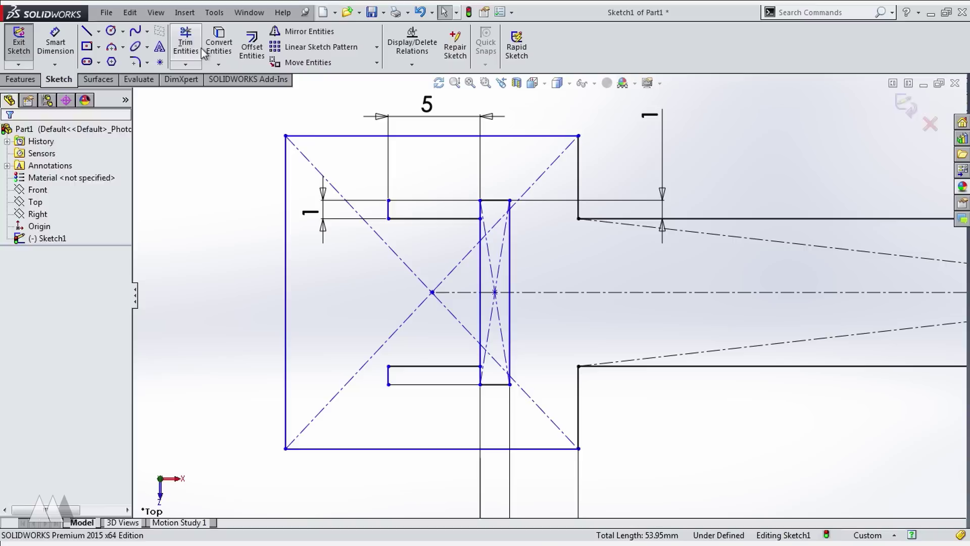
Trim the sketch and add the 1.60 mm slot width dimension
{"action": "left_click", "coordinate": [186, 45]}
{"action": "left_click", "coordinate": [56, 43]}
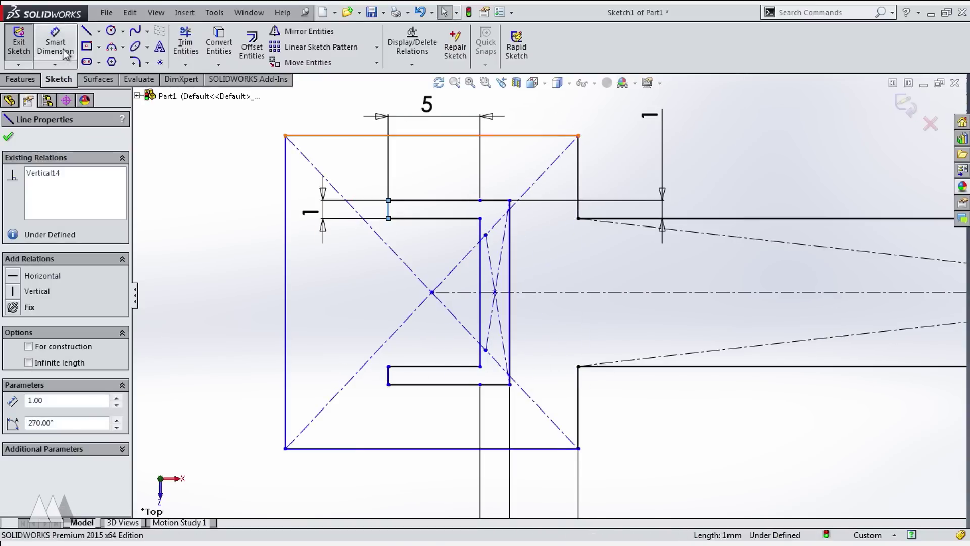
{"action": "left_click", "coordinate": [482, 348]}
{"action": "scroll", "coordinate": [488, 349], "scroll_direction": "up", "scroll_amount": 4}
{"action": "key", "text": "Escape"}
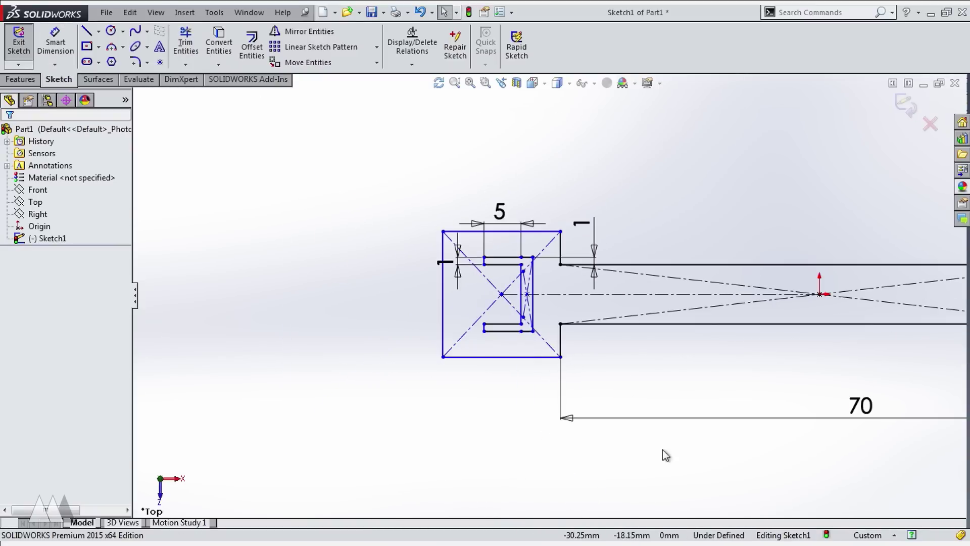
{"action": "scroll", "coordinate": [632, 328], "scroll_direction": "down", "scroll_amount": 5}
{"action": "left_click", "coordinate": [55, 43]}
{"action": "left_click", "coordinate": [358, 246]}
{"action": "left_click", "coordinate": [394, 283]}
{"action": "left_click", "coordinate": [390, 485]}
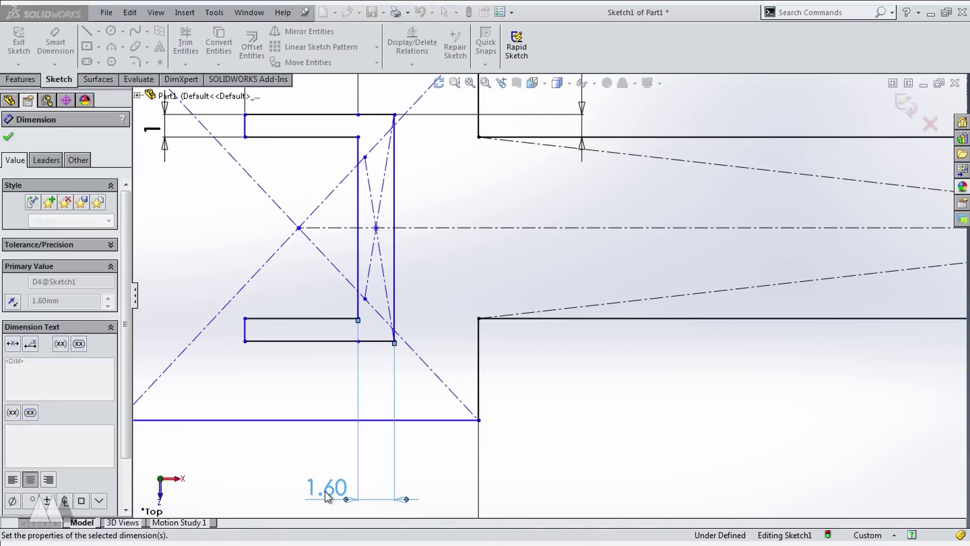
Set the step-to-slot distance and the arm's left offset both to 4 mm
{"action": "left_click", "coordinate": [479, 363]}
{"action": "scroll", "coordinate": [531, 328], "scroll_direction": "down", "scroll_amount": 4}
{"action": "left_click", "coordinate": [471, 273]}
{"action": "left_click", "coordinate": [451, 467]}
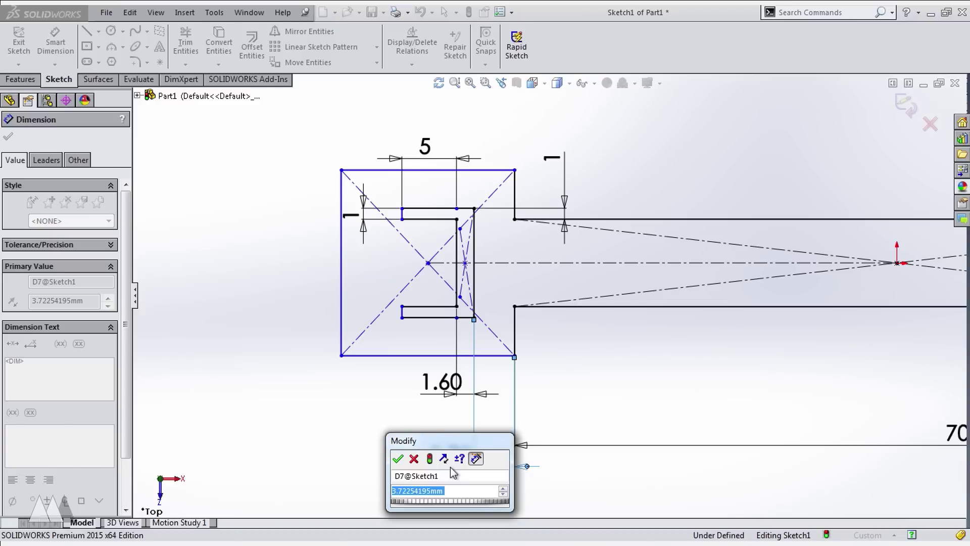
{"action": "type", "text": "4"}
{"action": "key", "text": "Return"}
{"action": "left_click", "coordinate": [342, 323]}
{"action": "left_click", "coordinate": [403, 317]}
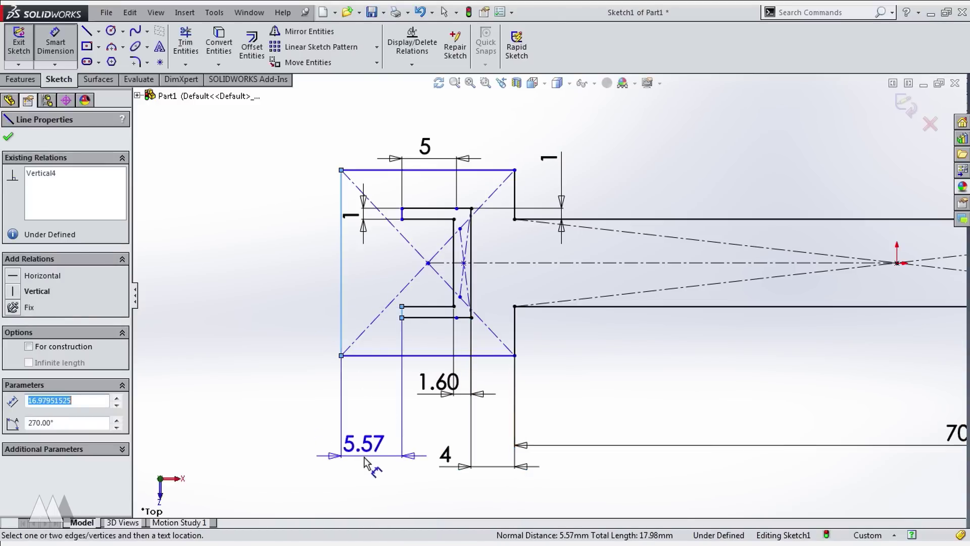
{"action": "left_click", "coordinate": [364, 460]}
{"action": "type", "text": "4"}
{"action": "key", "text": "Return"}
{"action": "key", "text": "Escape"}
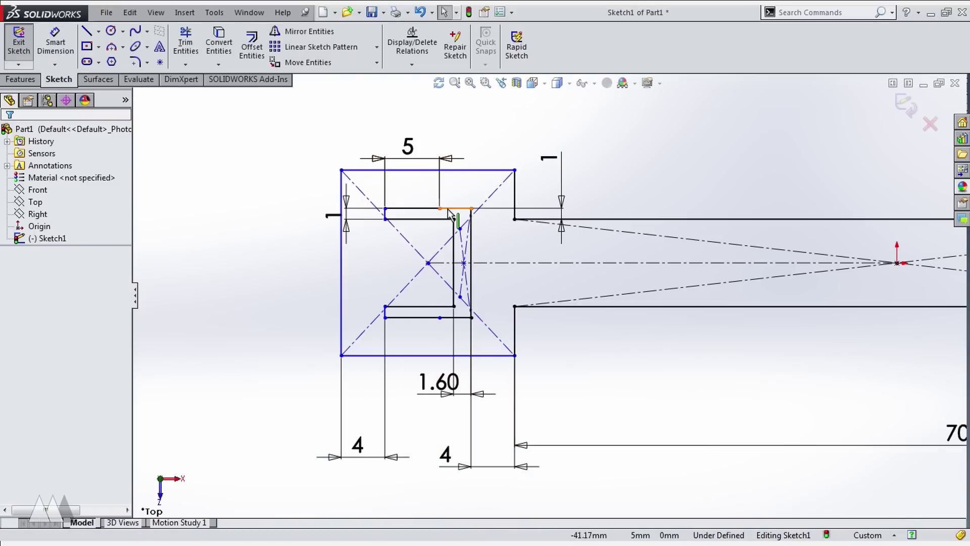
Replace the arm's top lines with new top and bottom lines across the slot
{"action": "left_click", "coordinate": [448, 209]}
{"action": "left_click", "coordinate": [432, 210], "text": "ctrl"}
{"action": "key", "text": "Delete"}
{"action": "key", "text": "Return"}
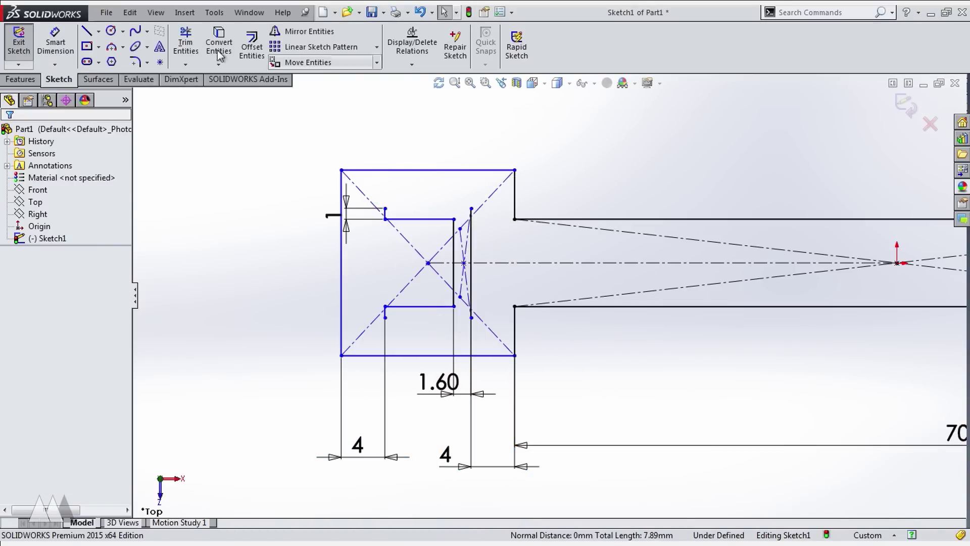
{"action": "key", "text": "l"}
{"action": "left_click", "coordinate": [385, 208]}
{"action": "double_click", "coordinate": [471, 208]}
{"action": "left_click", "coordinate": [385, 317]}
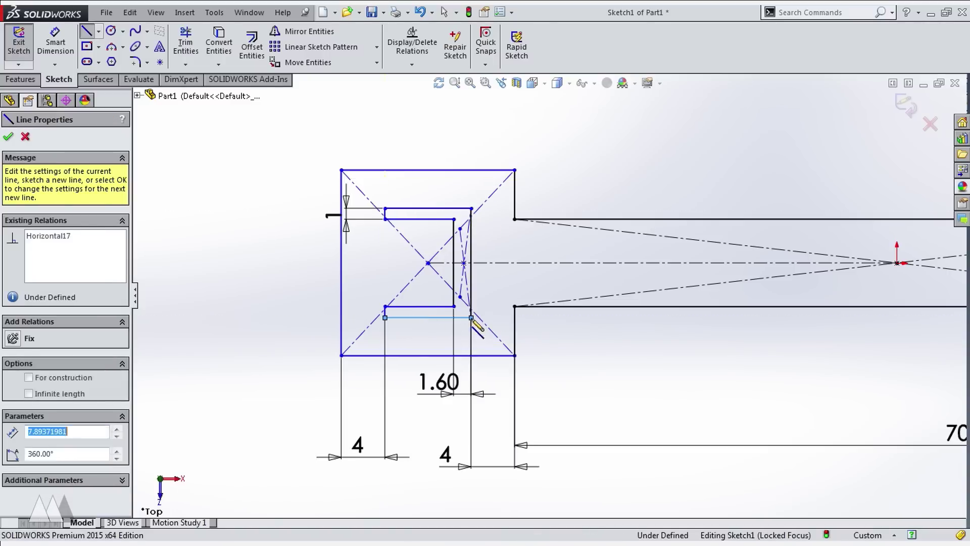
{"action": "double_click", "coordinate": [472, 317]}
Dimension the slot line 5 mm long and 3 mm below the head's top edge
{"action": "key", "text": "d"}
{"action": "left_click", "coordinate": [435, 208]}
{"action": "left_click", "coordinate": [436, 129]}
{"action": "type", "text": "5"}
{"action": "key", "text": "Return"}
{"action": "left_click", "coordinate": [445, 177]}
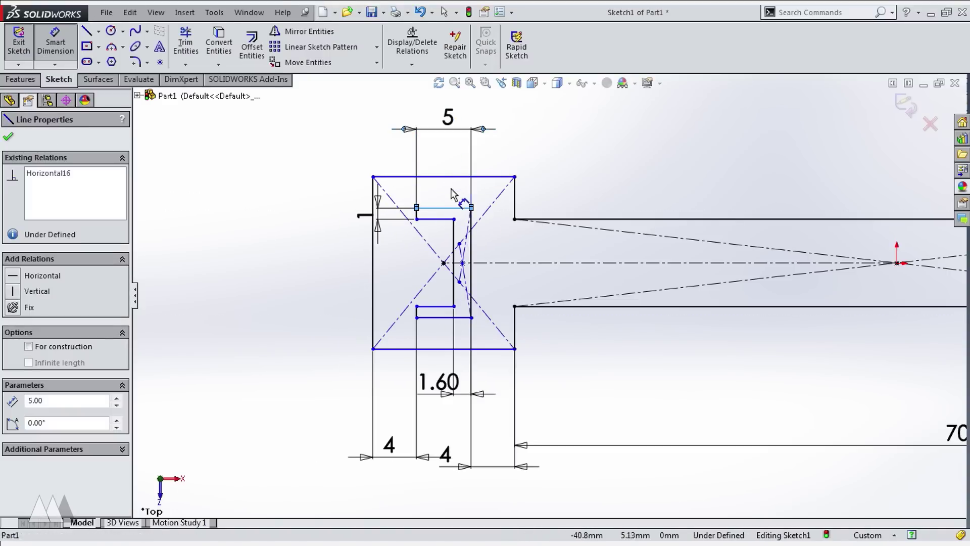
{"action": "left_click", "coordinate": [445, 208]}
{"action": "left_click", "coordinate": [254, 196]}
{"action": "type", "text": "3.00mm"}
{"action": "key", "text": "Return"}
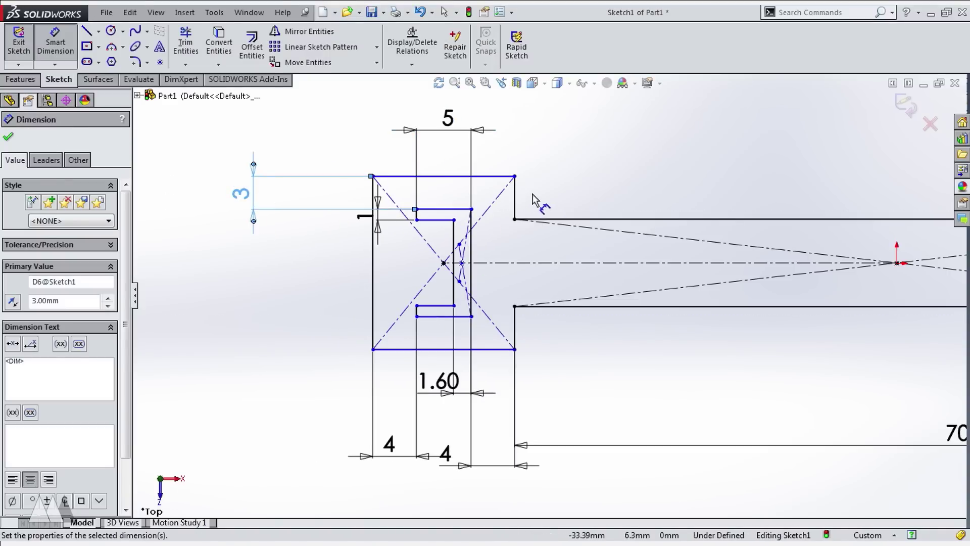
{"action": "left_click", "coordinate": [533, 205]}
{"action": "key", "text": "Escape"}
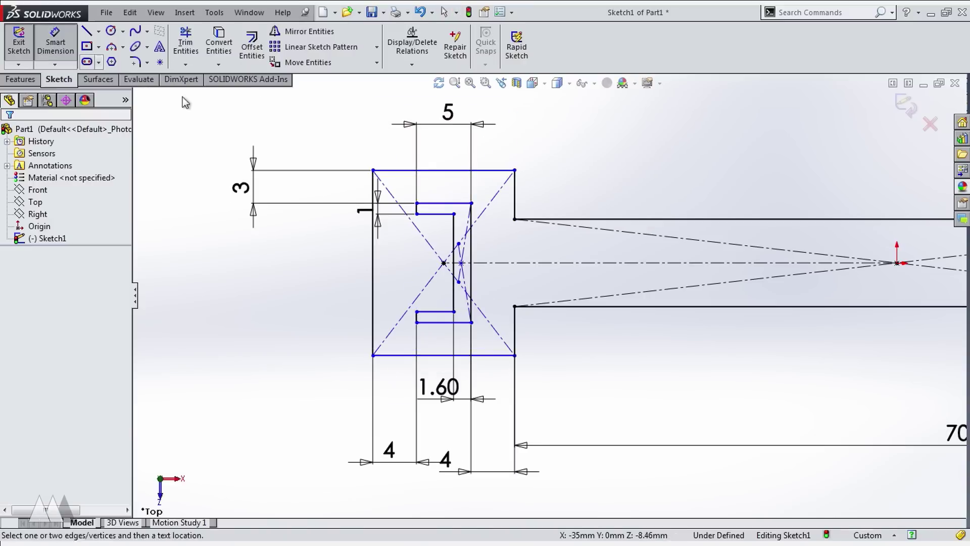
Dimension the lower slot line 1 mm from the strap's bottom edge and exit the sketch
{"action": "left_click", "coordinate": [465, 322]}
{"action": "left_click", "coordinate": [528, 306]}
{"action": "left_click", "coordinate": [498, 347]}
{"action": "type", "text": "1.00mm"}
{"action": "key", "text": "Return"}
{"action": "scroll", "coordinate": [516, 283], "scroll_direction": "down", "scroll_amount": 3}
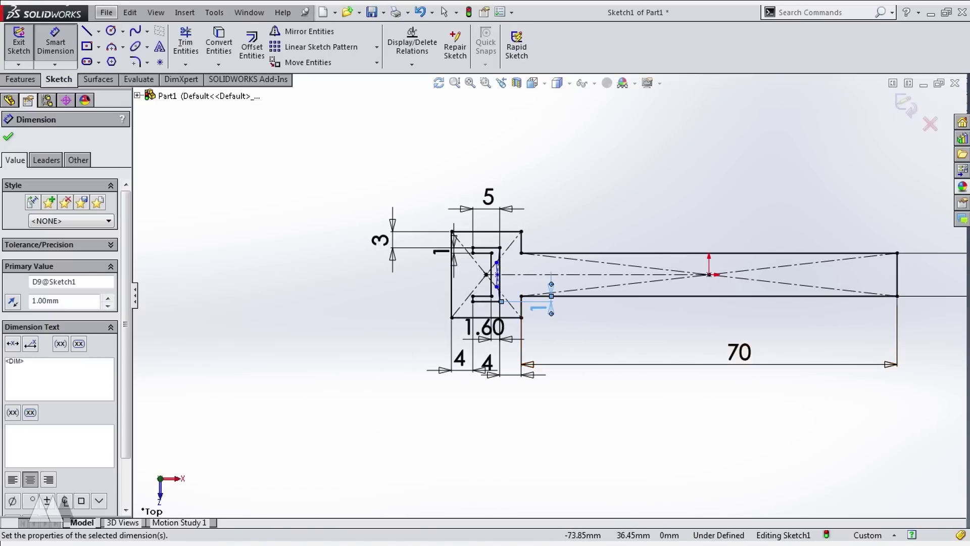
{"action": "left_click", "coordinate": [19, 45]}
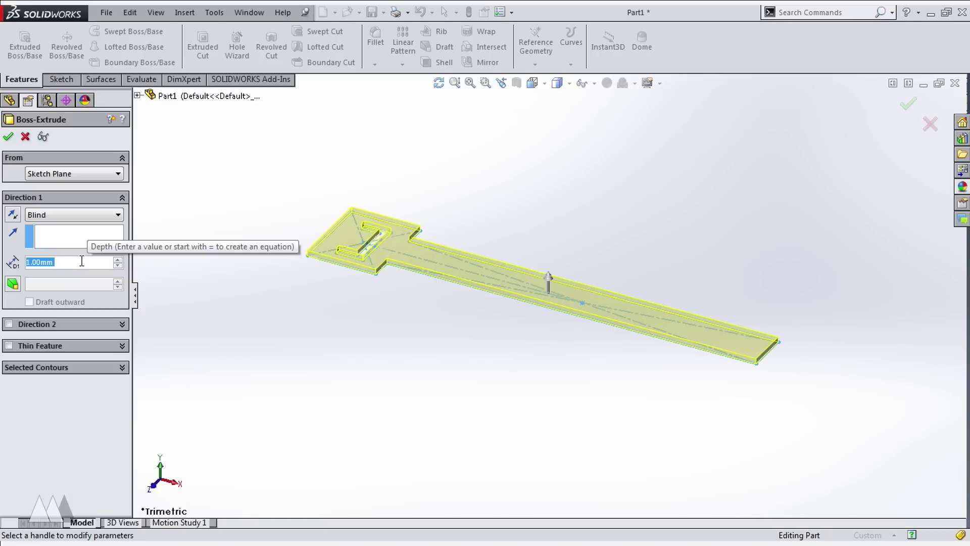
Extrude the sketch 1.5 mm blind, orbit to view the solid, and select a slot edge
{"action": "type", "text": "1.5"}
{"action": "key", "text": "Return"}
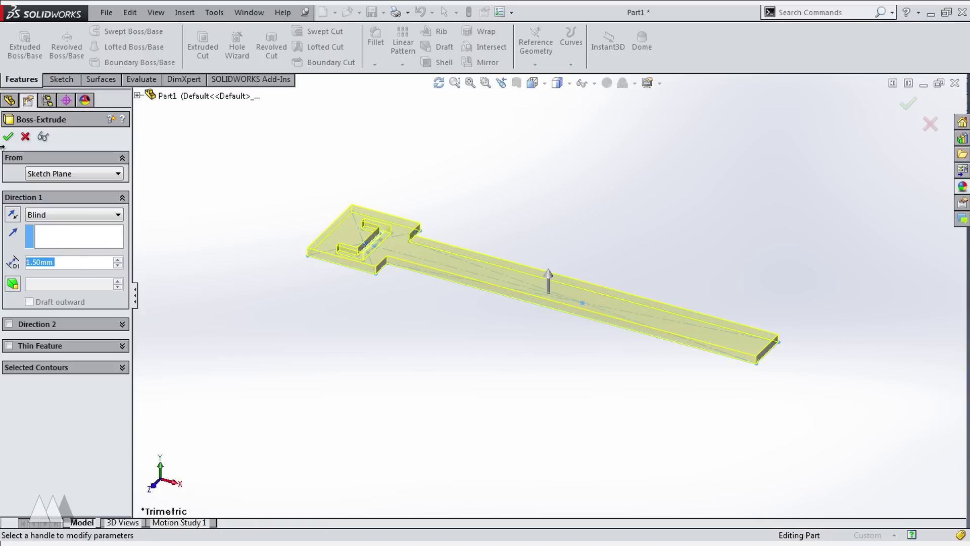
{"action": "middle_click_drag", "start_coordinate": [444, 303], "coordinate": [490, 379]}
{"action": "scroll", "coordinate": [374, 286], "scroll_direction": "down", "scroll_amount": 5}
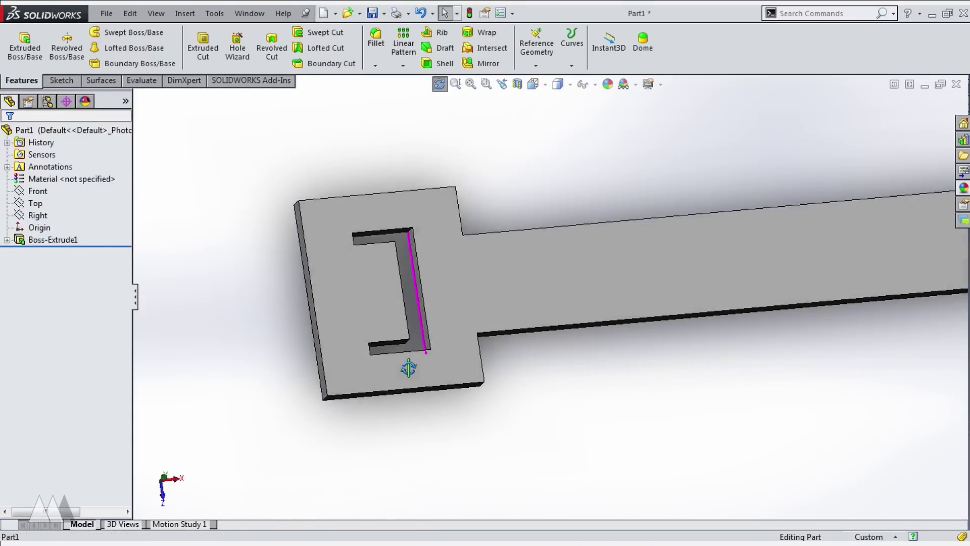
{"action": "middle_click_drag", "start_coordinate": [410, 341], "coordinate": [473, 347]}
{"action": "left_click", "coordinate": [479, 293]}
Chamfer the slot's inner edge 1 mm at 45°
{"action": "left_click", "coordinate": [581, 265]}
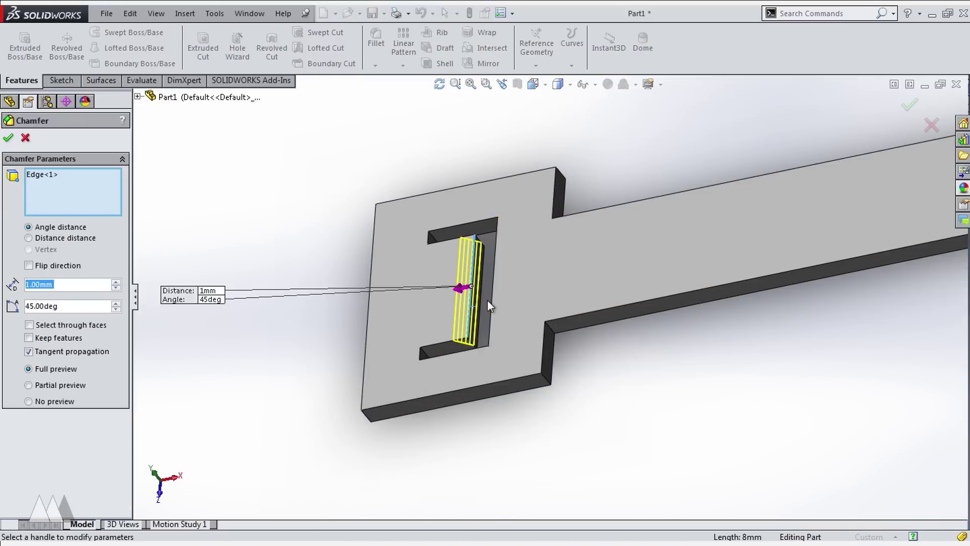
{"action": "scroll", "coordinate": [486, 301], "scroll_direction": "down", "scroll_amount": 3}
{"action": "left_click", "coordinate": [466, 311]}
{"action": "scroll", "coordinate": [482, 317], "scroll_direction": "down", "scroll_amount": 2}
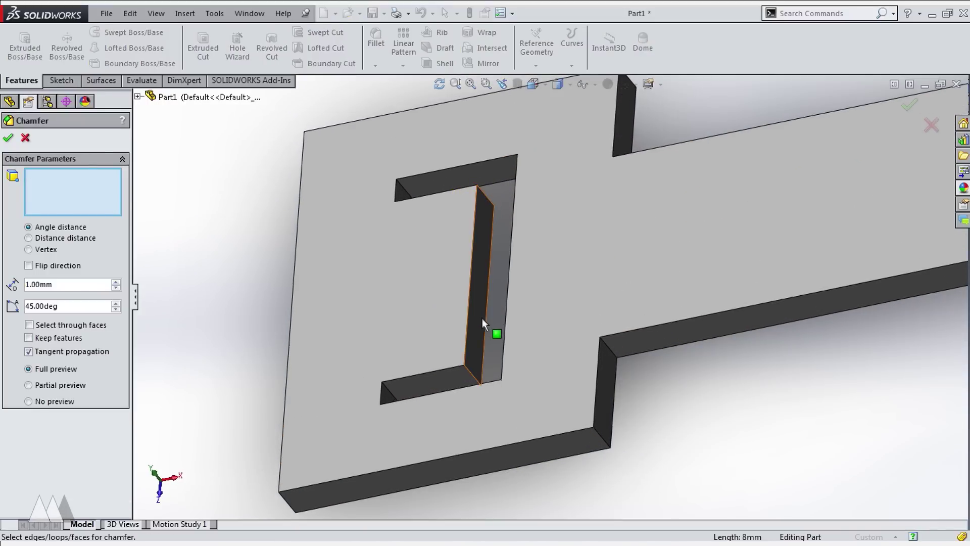
{"action": "left_click", "coordinate": [482, 318]}
{"action": "middle_click_drag", "start_coordinate": [338, 327], "coordinate": [304, 282]}
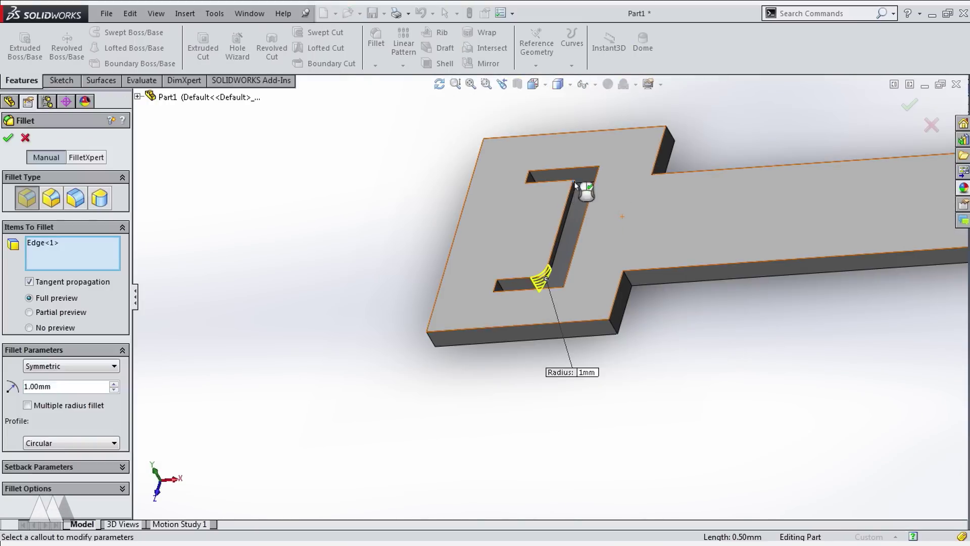
{"action": "left_click", "coordinate": [581, 191]}
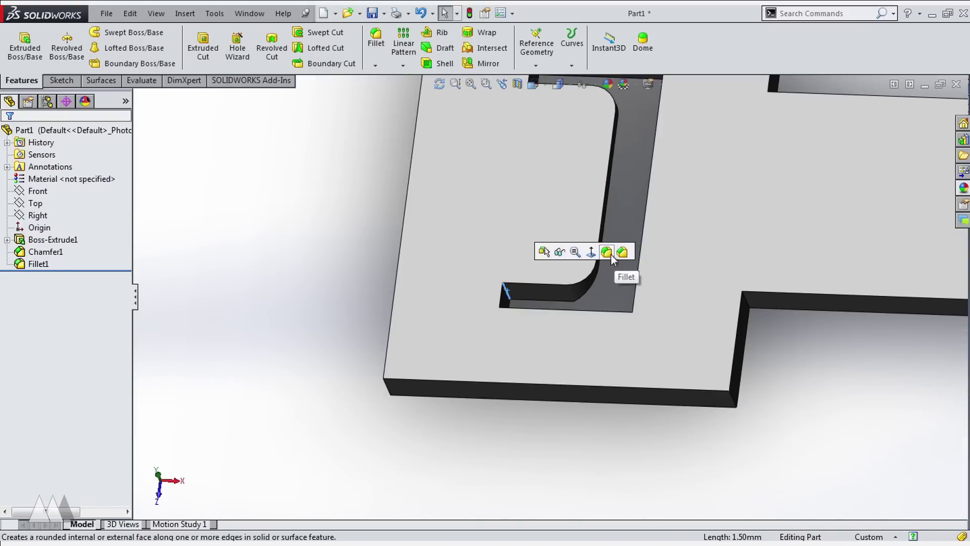
Round the slot corner edges with a 0.5 mm fillet
{"action": "left_click", "coordinate": [613, 253]}
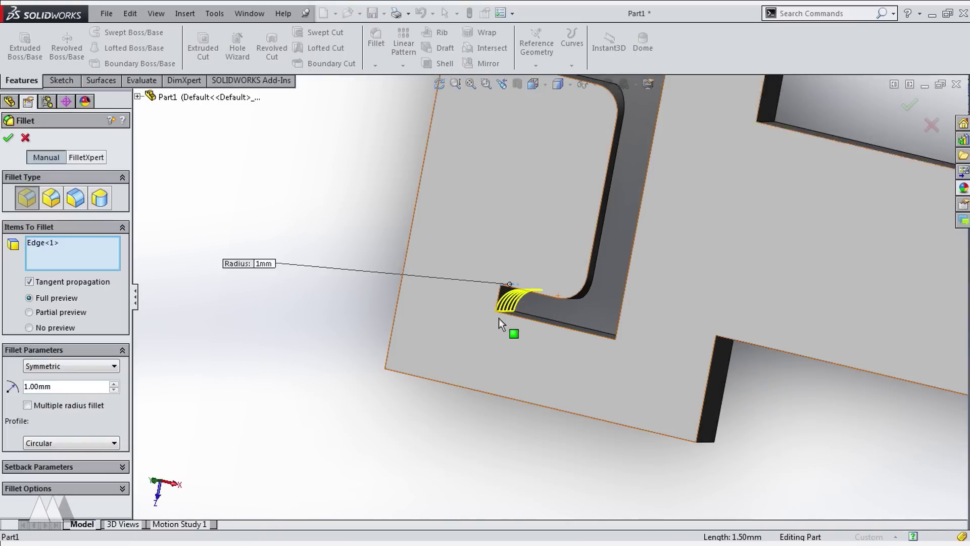
{"action": "left_click", "coordinate": [511, 303]}
{"action": "double_click", "coordinate": [80, 384]}
{"action": "type", "text": ".5"}
{"action": "scroll", "coordinate": [552, 171], "scroll_direction": "down", "scroll_amount": 3}
{"action": "middle_click_drag", "start_coordinate": [553, 170], "coordinate": [317, 243]}
{"action": "scroll", "coordinate": [465, 409], "scroll_direction": "down", "scroll_amount": 3}
{"action": "key", "text": "Return"}
Fillet the corner edges of the locking head
{"action": "left_click", "coordinate": [464, 409]}
{"action": "middle_click_drag", "start_coordinate": [642, 410], "coordinate": [480, 221]}
{"action": "left_click", "coordinate": [475, 218]}
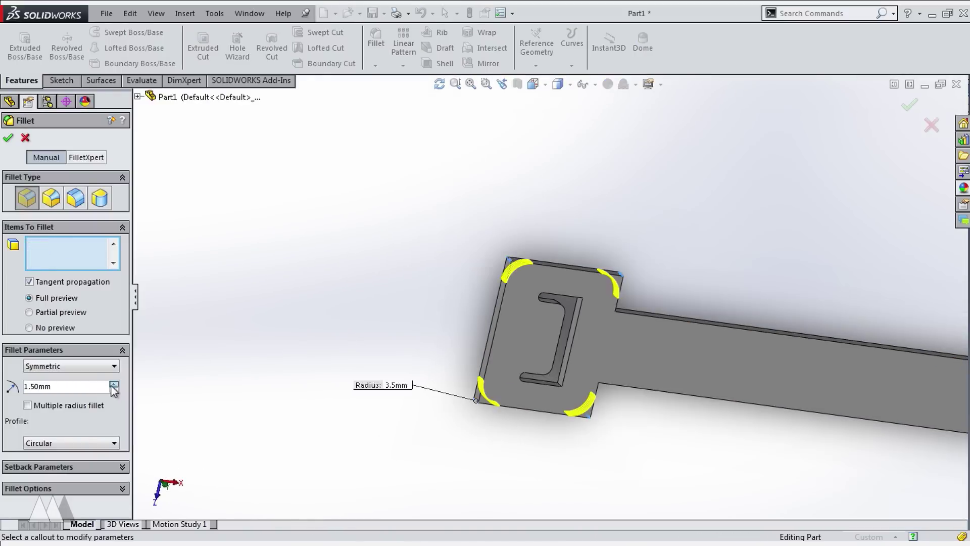
{"action": "key", "text": "Return"}
Round the strap tip's corners with a 1.5 mm fillet
{"action": "scroll", "coordinate": [851, 388], "scroll_direction": "up", "scroll_amount": 3}
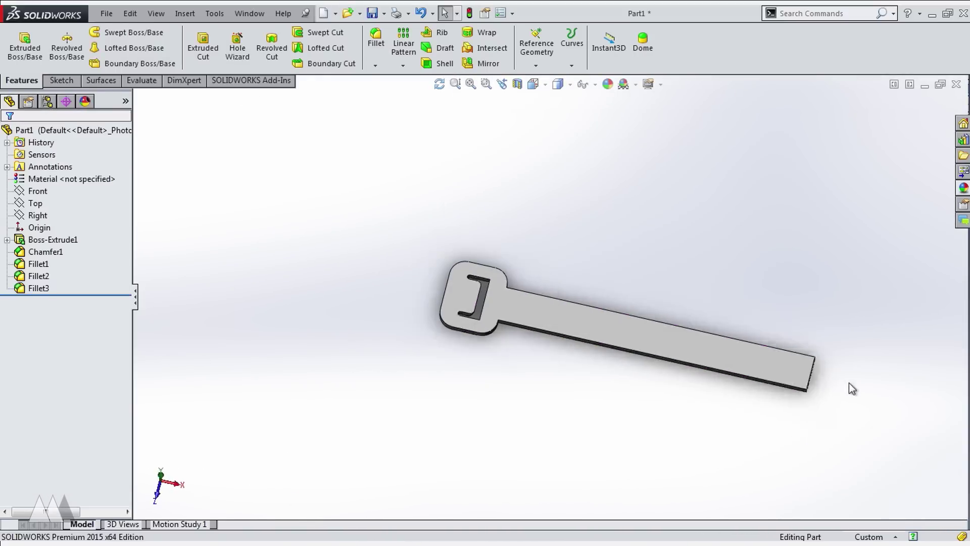
{"action": "middle_click_drag", "start_coordinate": [851, 387], "coordinate": [741, 357]}
{"action": "left_click", "coordinate": [741, 357]}
{"action": "middle_click_drag", "start_coordinate": [806, 320], "coordinate": [829, 470]}
{"action": "left_click", "coordinate": [115, 389]}
{"action": "left_click", "coordinate": [114, 389]}
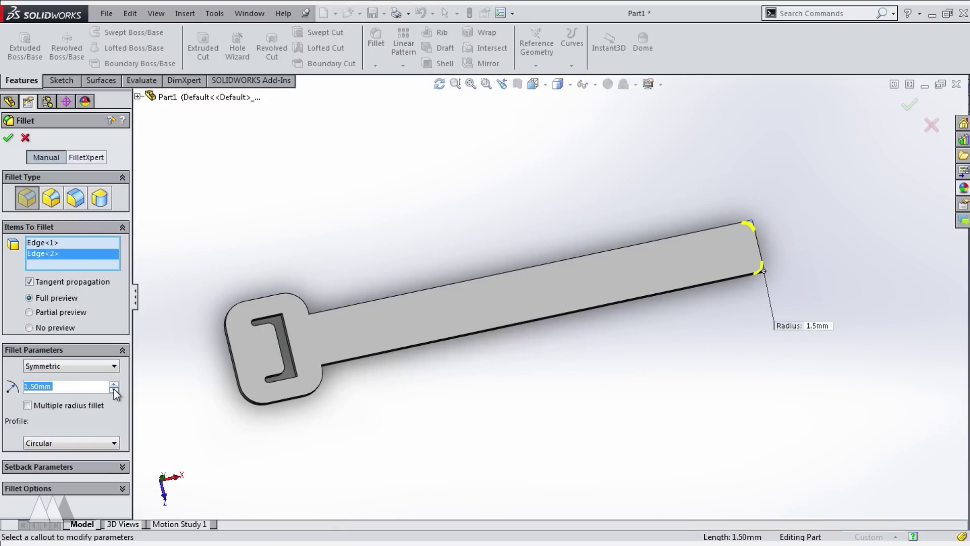
{"action": "key", "text": "Return"}
Chamfer both long edges of the strap by 0.6 mm
{"action": "middle_click_drag", "start_coordinate": [272, 356], "coordinate": [527, 204]}
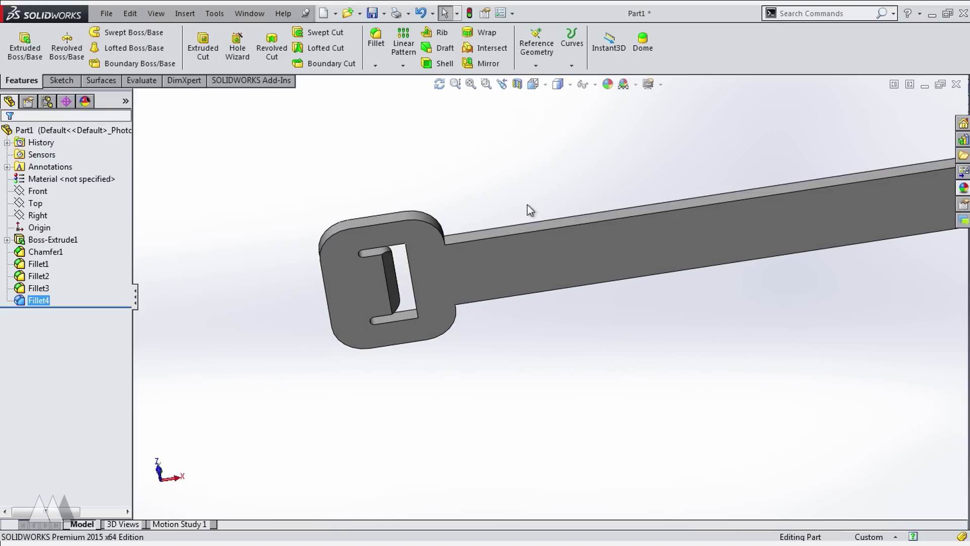
{"action": "left_click", "coordinate": [494, 238]}
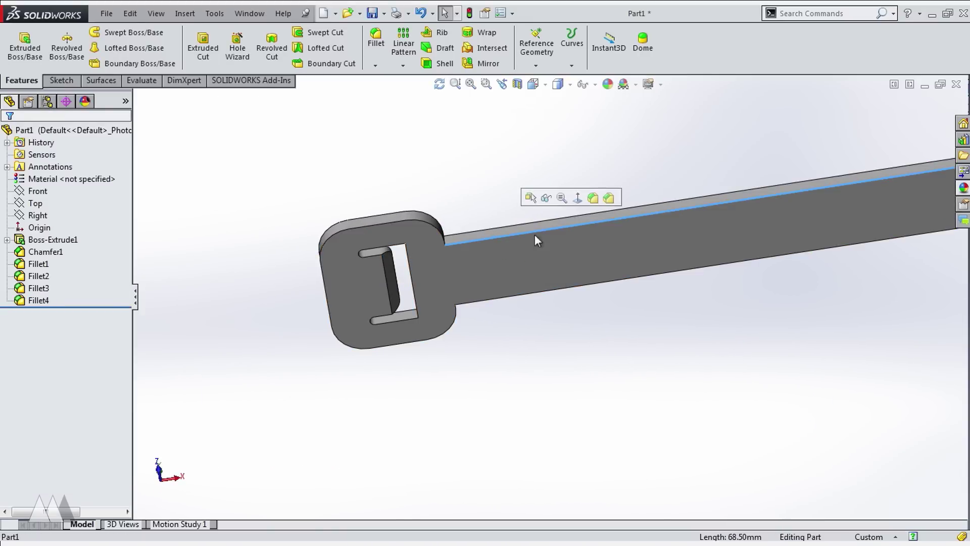
{"action": "left_click", "coordinate": [609, 197]}
{"action": "left_click", "coordinate": [436, 234]}
{"action": "middle_click_drag", "start_coordinate": [434, 234], "coordinate": [248, 461]}
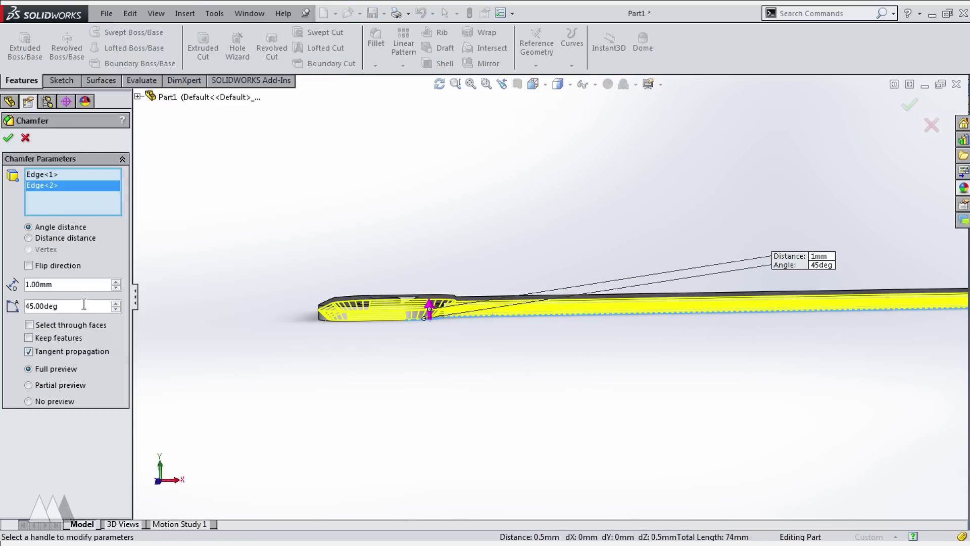
{"action": "type", "text": "6"}
{"action": "key", "text": "Return"}
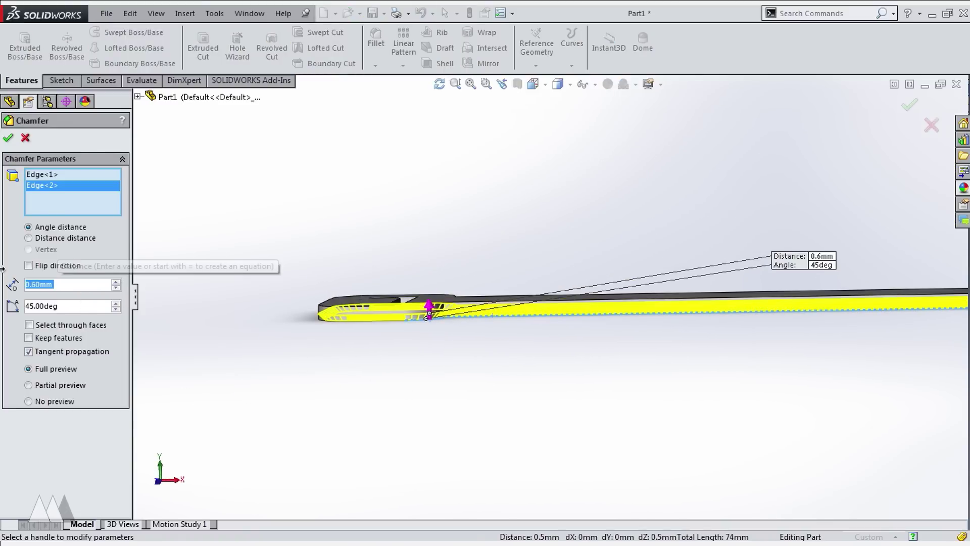
{"action": "key", "text": "Return"}
{"action": "middle_click_drag", "start_coordinate": [646, 414], "coordinate": [650, 361]}
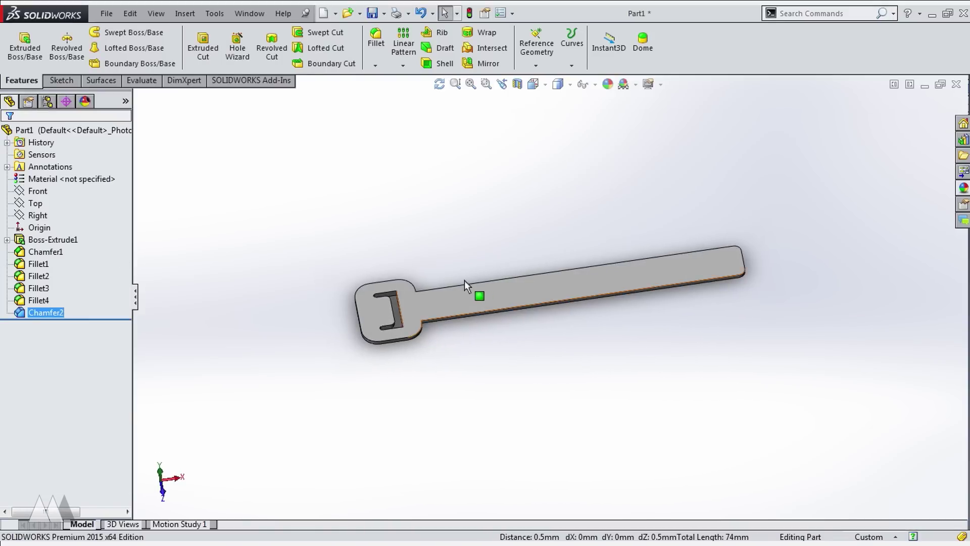
{"action": "left_click", "coordinate": [443, 302]}
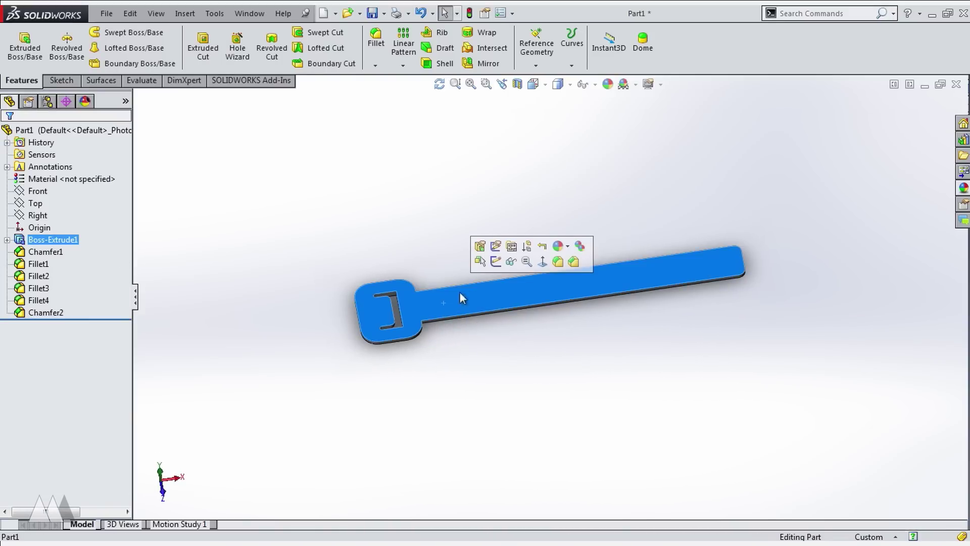
Sketch a corner rectangle across the strap's top face
{"action": "left_click", "coordinate": [496, 262]}
{"action": "left_click", "coordinate": [99, 47]}
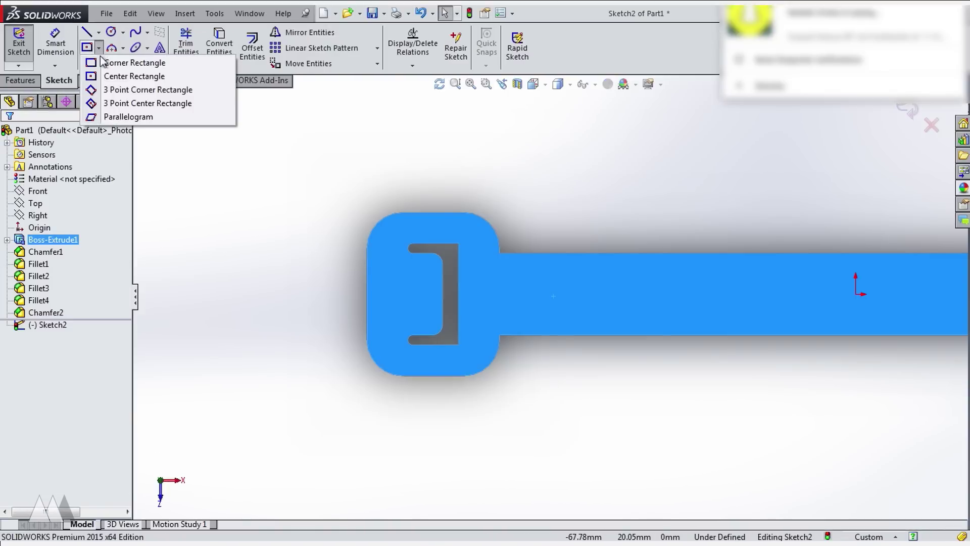
{"action": "left_click", "coordinate": [130, 63]}
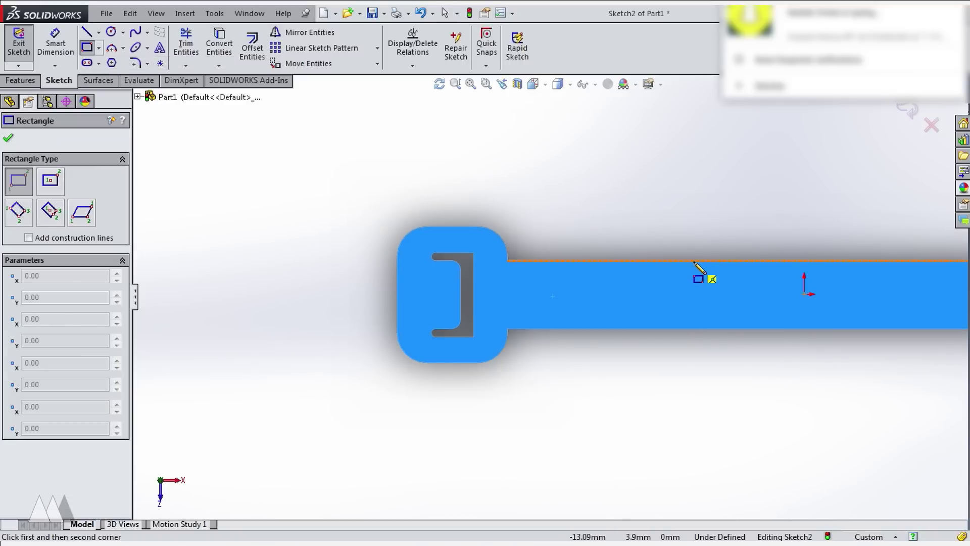
{"action": "left_click", "coordinate": [694, 261]}
{"action": "left_click", "coordinate": [701, 328]}
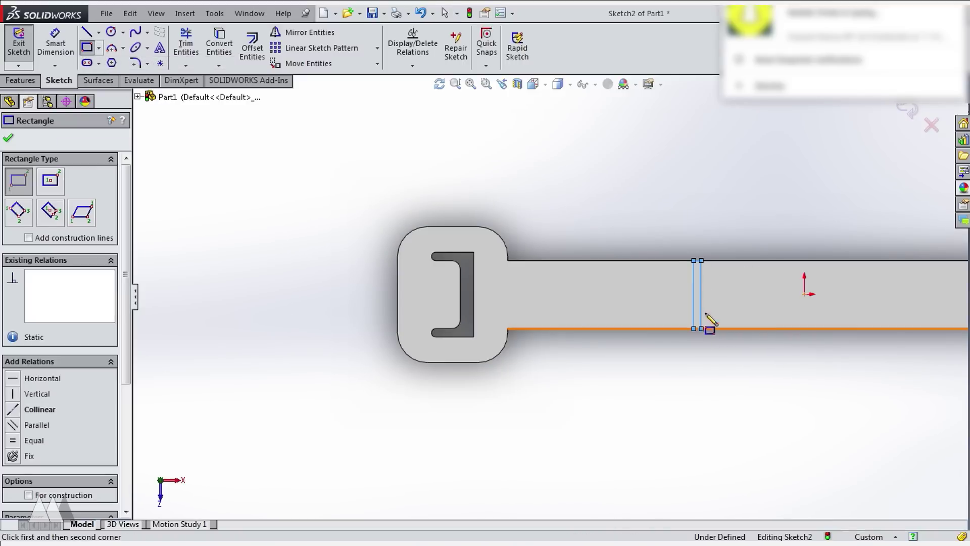
Dimension the strip 20 mm from the slot and 1.5 mm wide, then exit the sketch
{"action": "left_click", "coordinate": [70, 51]}
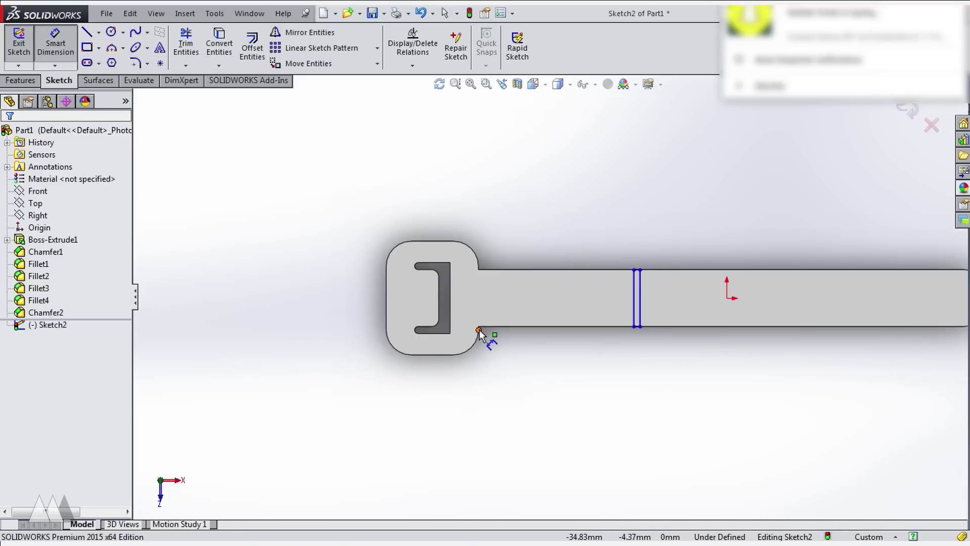
{"action": "left_click", "coordinate": [638, 326]}
{"action": "left_click", "coordinate": [540, 439]}
{"action": "type", "text": "2"}
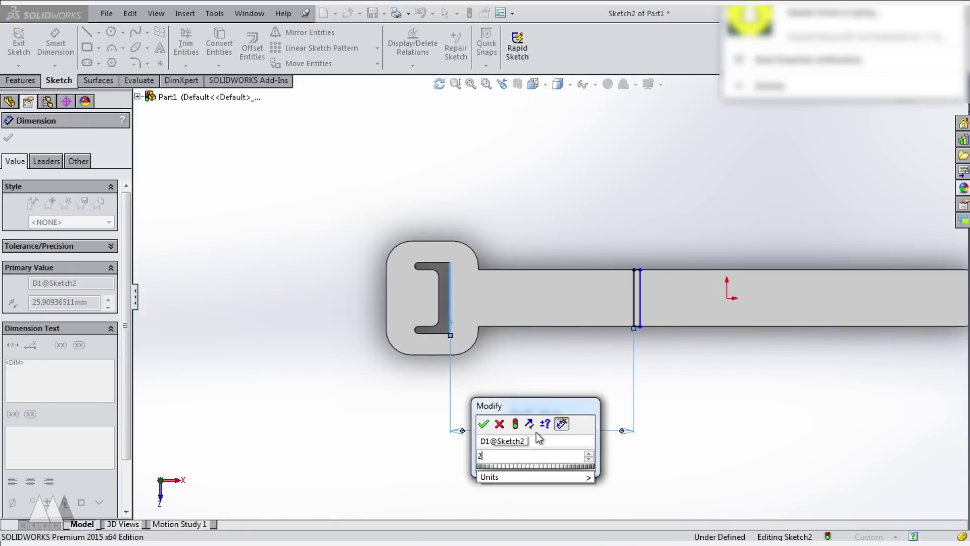
{"action": "type", "text": "0"}
{"action": "key", "text": "Return"}
{"action": "left_click", "coordinate": [612, 327]}
{"action": "left_click", "coordinate": [624, 371]}
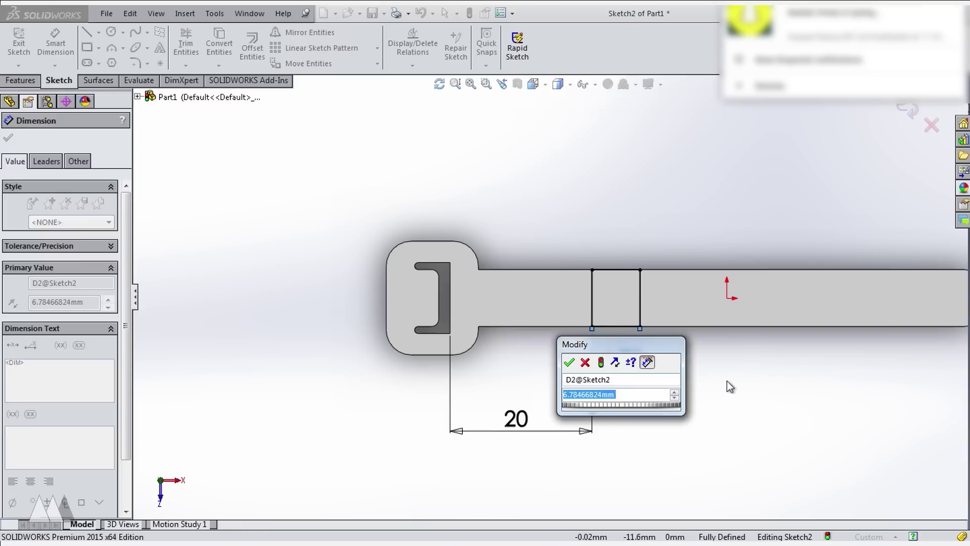
{"action": "type", "text": "1"}
{"action": "key", "text": "Return"}
{"action": "double_click", "coordinate": [595, 356]}
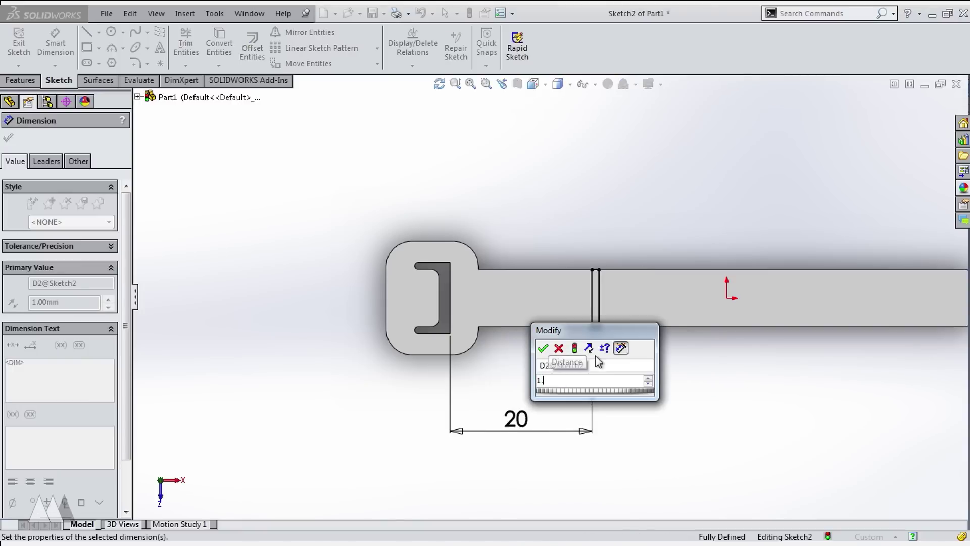
{"action": "type", "text": "1.5"}
{"action": "key", "text": "Return"}
{"action": "left_click", "coordinate": [19, 47]}
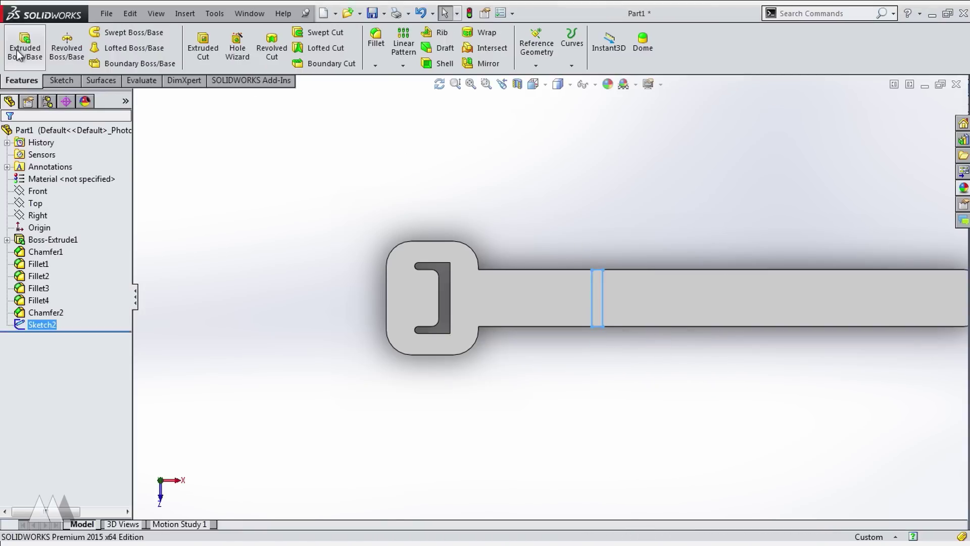
{"action": "left_click", "coordinate": [25, 48]}
Extrude the strip 1 mm high and round its ridge end edges with 0.75 mm fillets
{"action": "key", "text": "Return"}
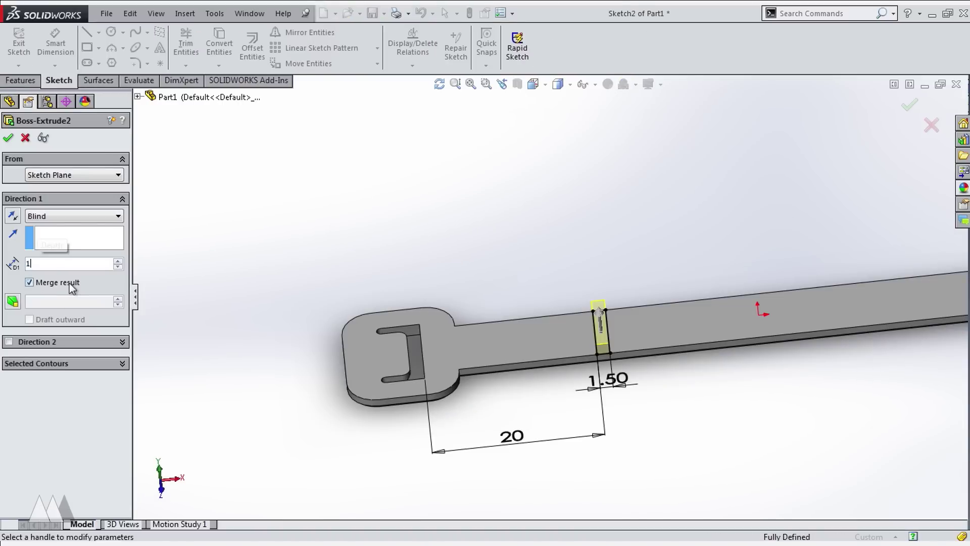
{"action": "key", "text": "Return"}
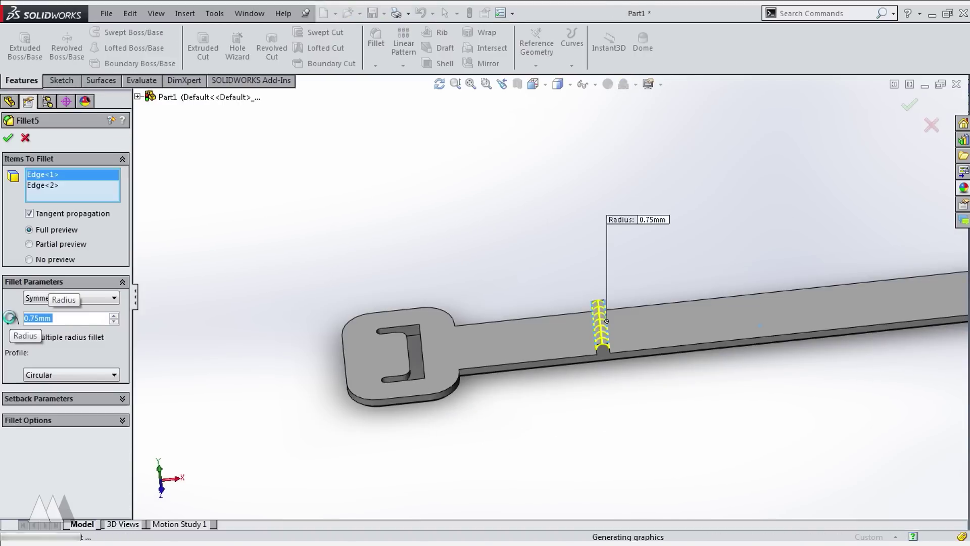
{"action": "key", "text": "Return"}
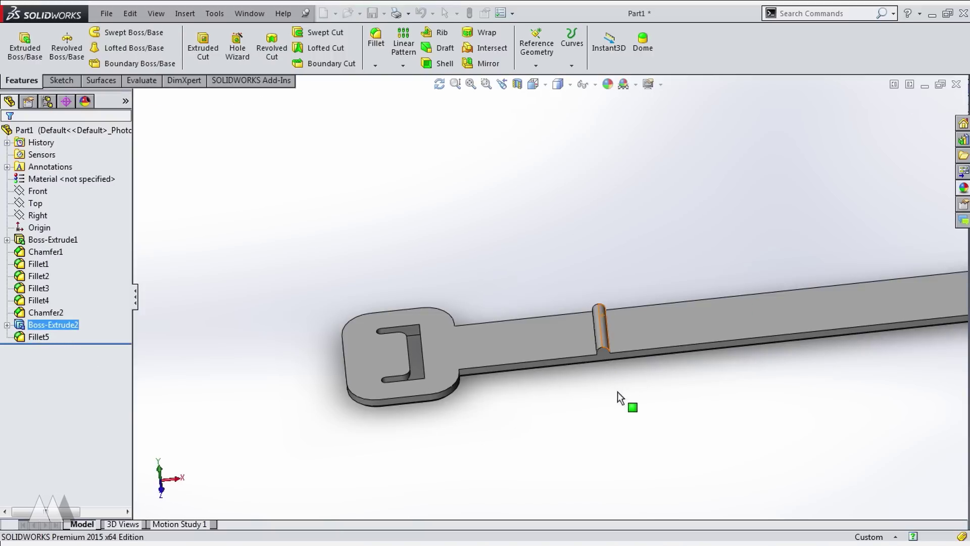
{"action": "mouse_move", "coordinate": [618, 393]}
{"action": "middle_mouse_down"}
{"action": "mouse_move", "coordinate": [596, 265]}
{"action": "mouse_move", "coordinate": [608, 406]}
{"action": "middle_mouse_up"}
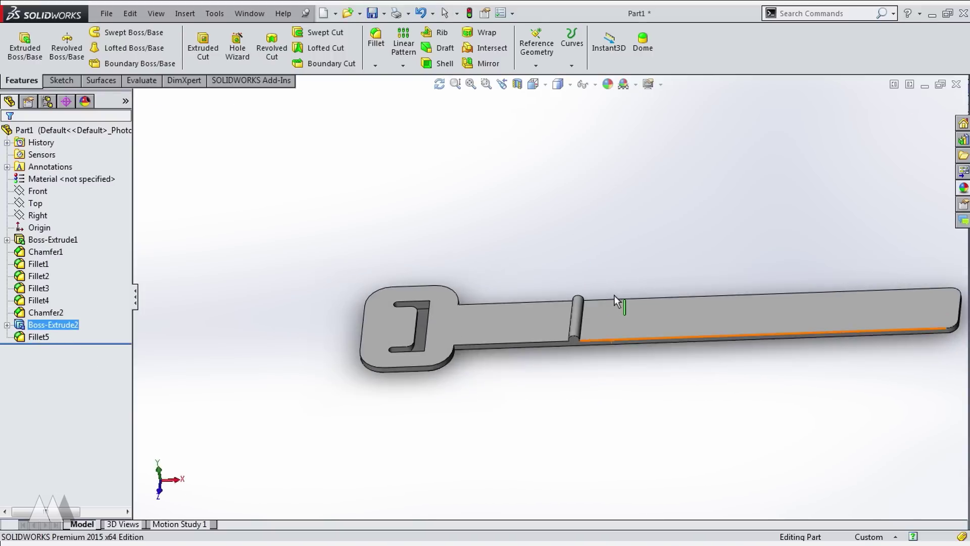
{"action": "scroll", "coordinate": [616, 302], "scroll_direction": "down", "scroll_amount": 2}
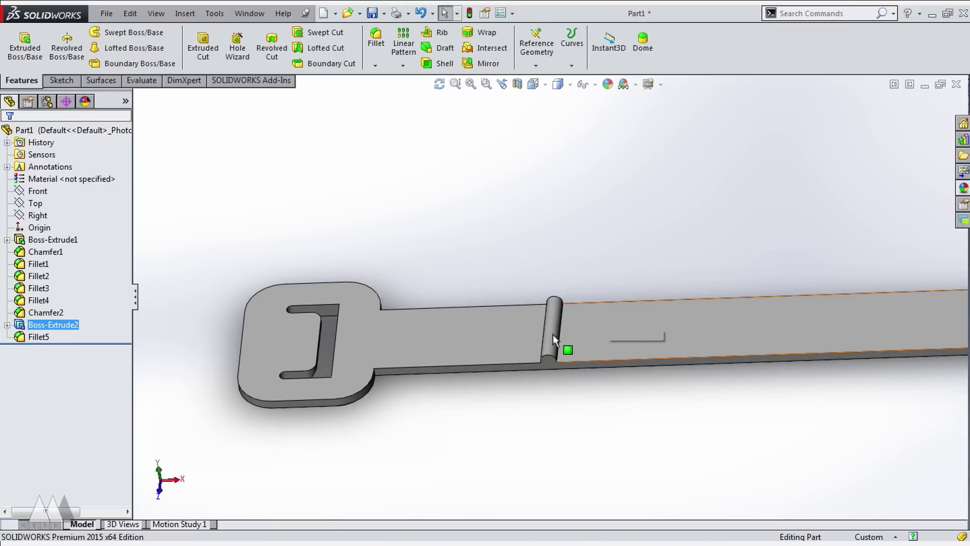
{"action": "scroll", "coordinate": [553, 337], "scroll_direction": "down", "scroll_amount": 1}
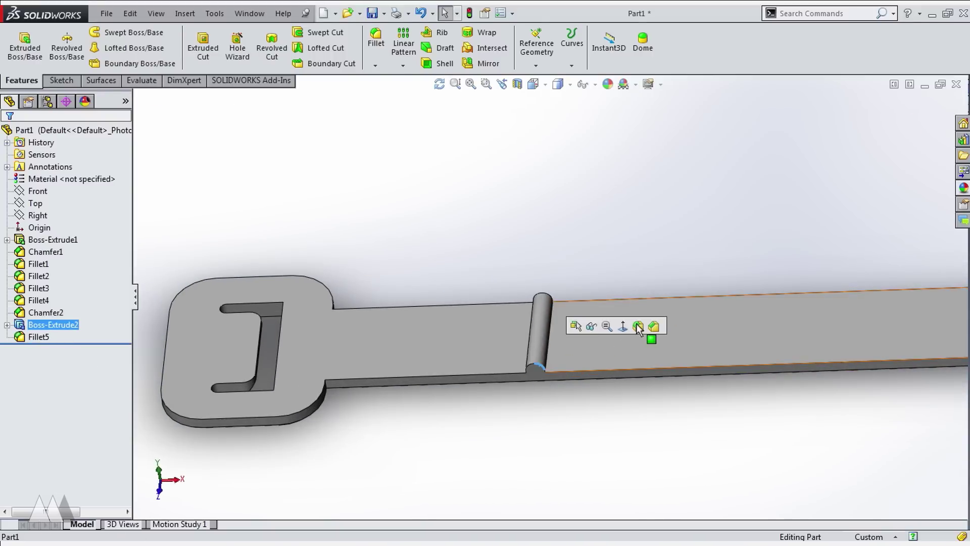
{"action": "key", "text": "Return"}
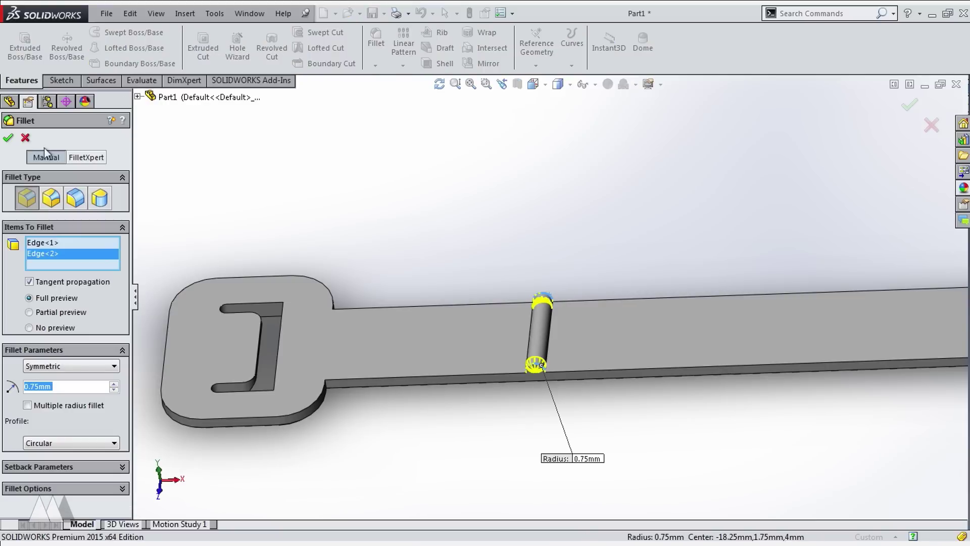
{"action": "key", "text": "Return"}
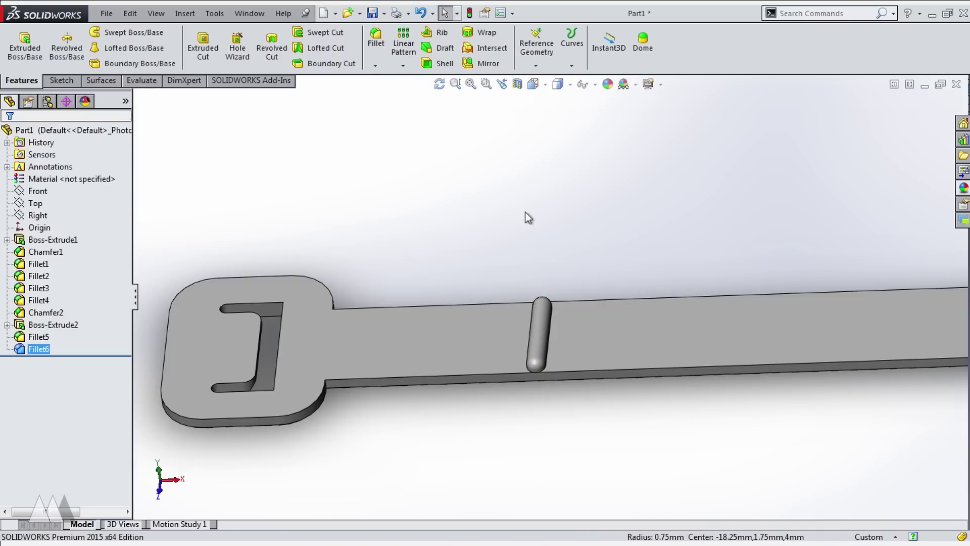
Linear-pattern Boss-Extrude2, Fillet5 and Fillet6 along the strap edge, 16 copies at 3 mm
{"action": "left_click", "coordinate": [408, 68]}
{"action": "left_click", "coordinate": [413, 80]}
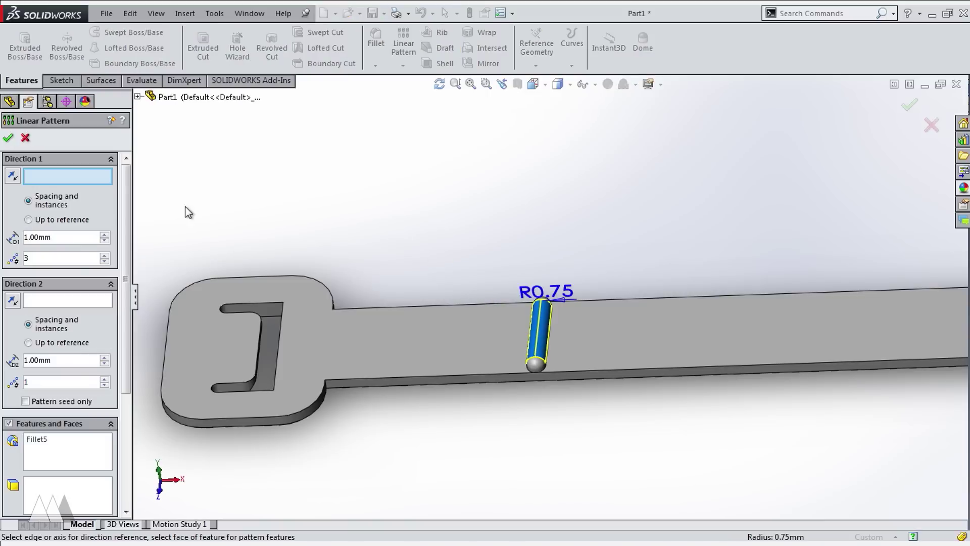
{"action": "left_click", "coordinate": [612, 299]}
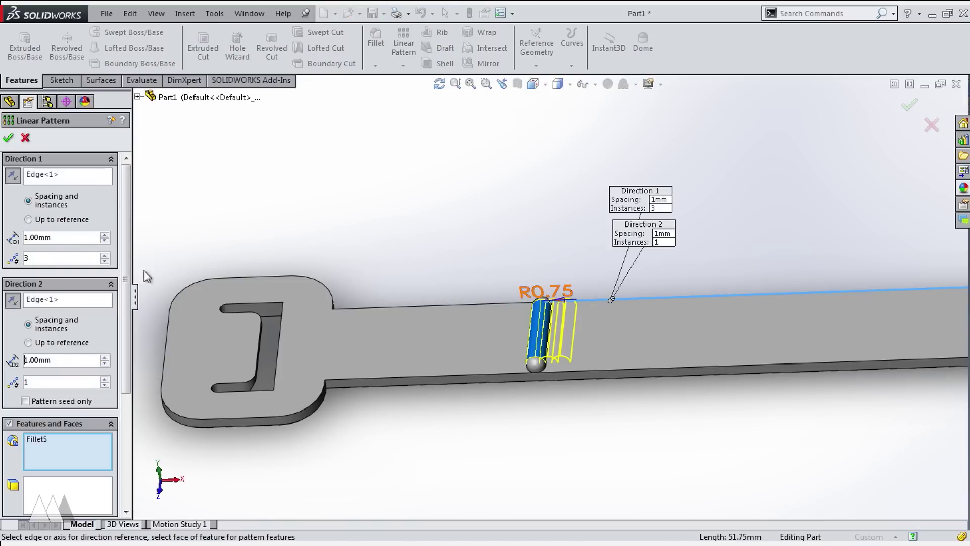
{"action": "left_click", "coordinate": [138, 98]}
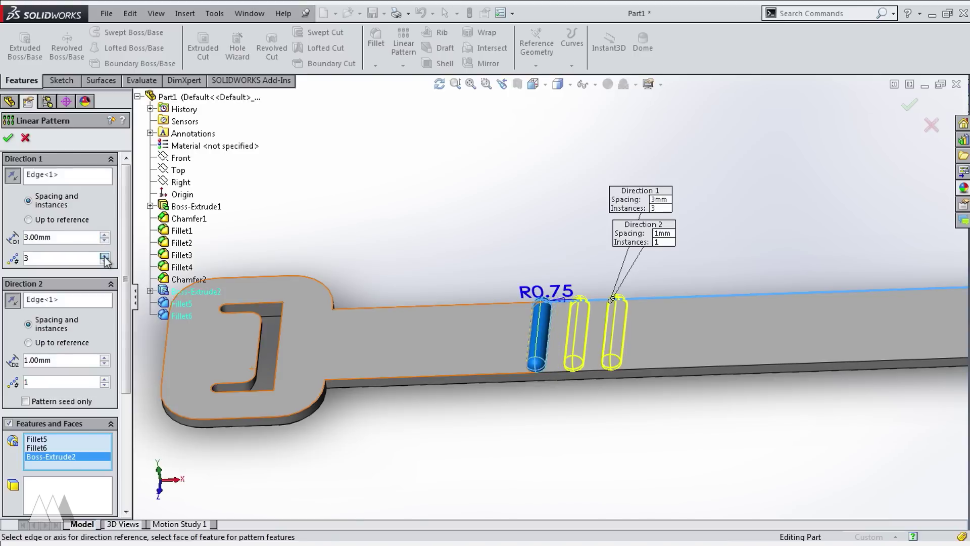
{"action": "scroll", "coordinate": [888, 433], "scroll_direction": "up", "scroll_amount": 5}
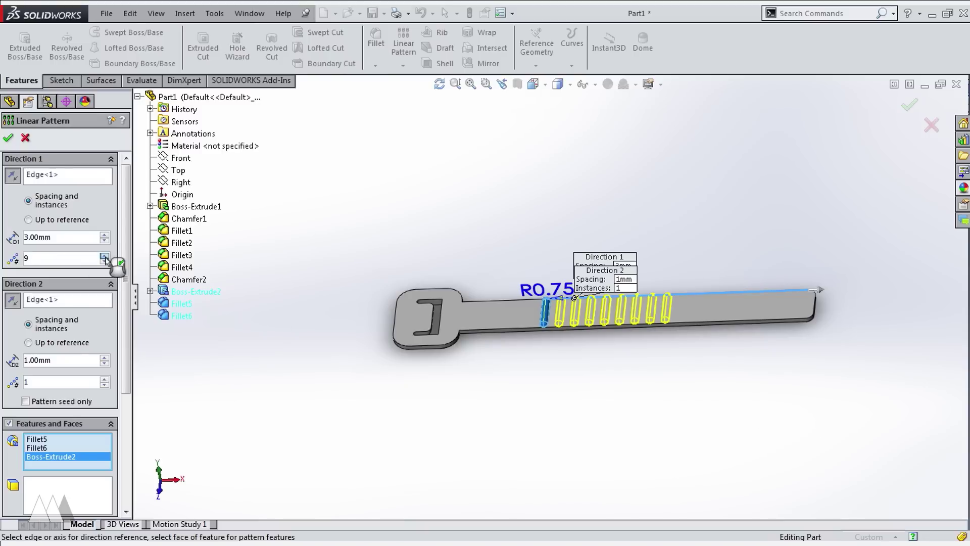
{"action": "left_click", "coordinate": [9, 139]}
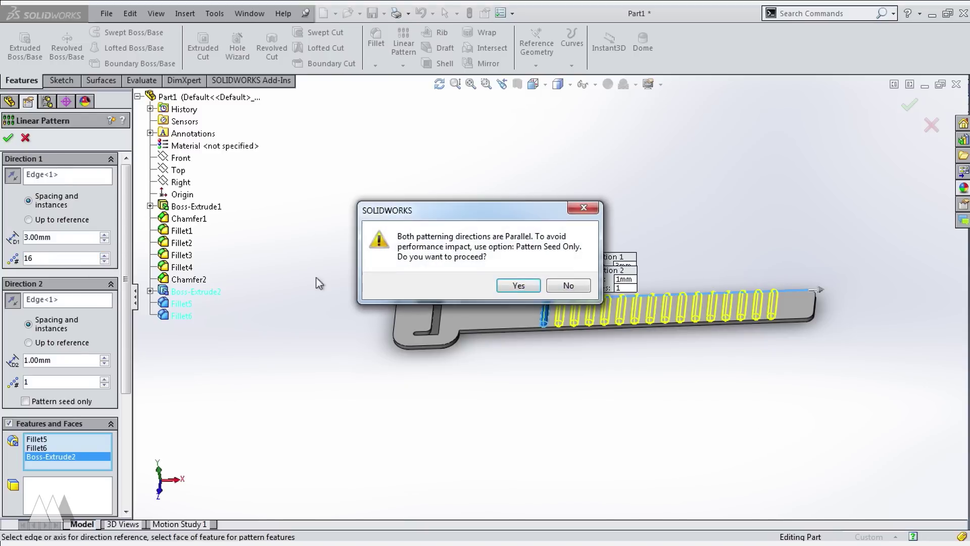
{"action": "left_click", "coordinate": [515, 286]}
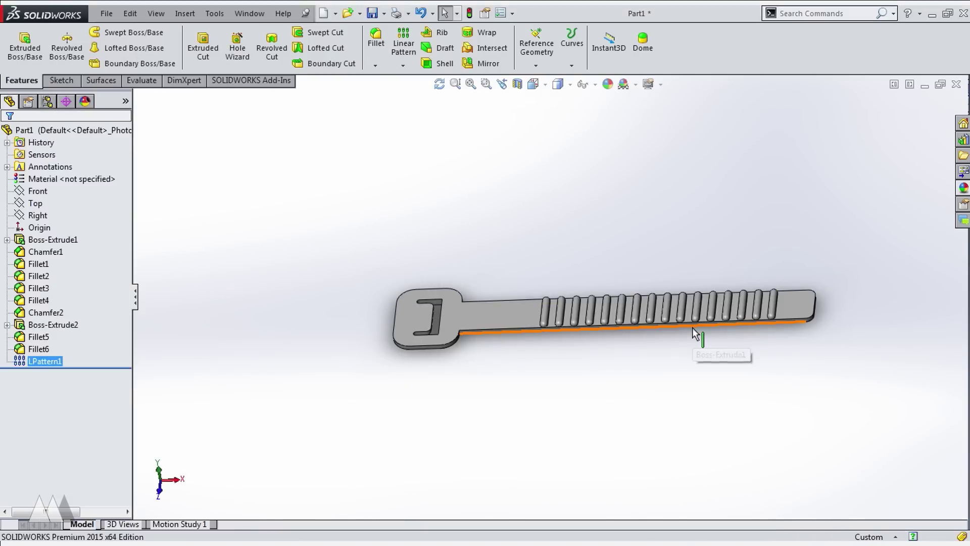
{"action": "scroll", "coordinate": [677, 354], "scroll_direction": "down", "scroll_amount": 3}
{"action": "mouse_move", "coordinate": [676, 378]}
{"action": "middle_mouse_down"}
{"action": "mouse_move", "coordinate": [685, 318]}
{"action": "mouse_move", "coordinate": [688, 378]}
{"action": "mouse_move", "coordinate": [680, 390]}
{"action": "middle_mouse_up"}
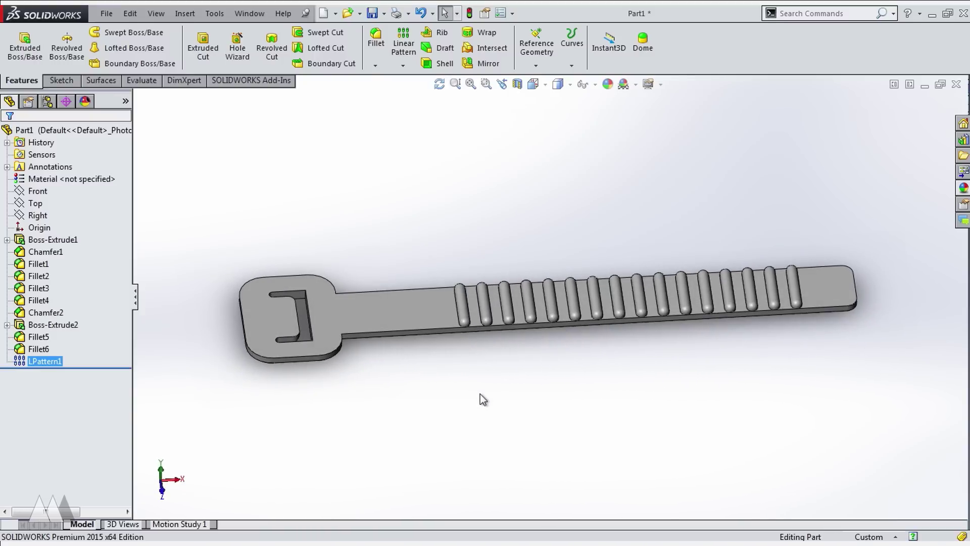
{"action": "middle_click_drag", "start_coordinate": [480, 393], "coordinate": [480, 385]}
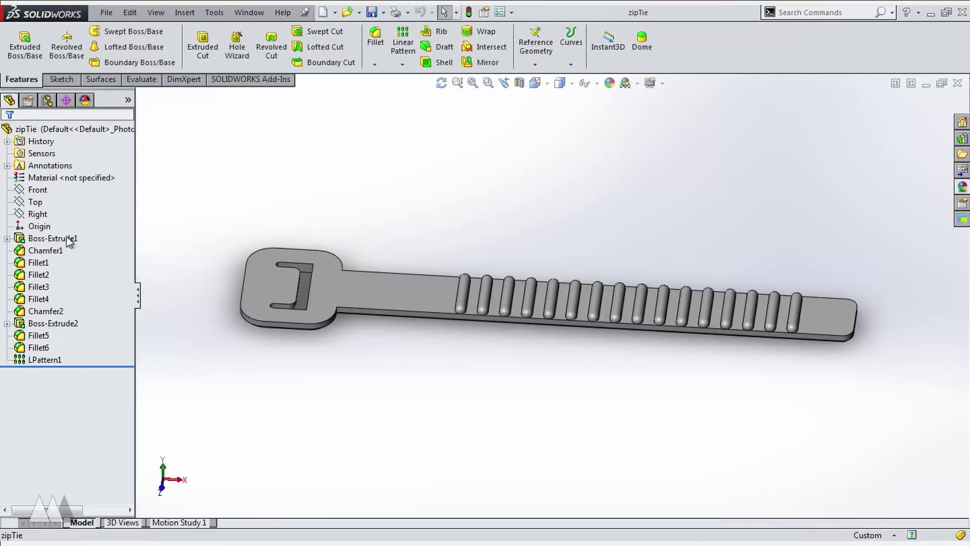
Lengthen the strap in Sketch1 from 70 to 120 mm and set the extrusion thickness to 1 mm
{"action": "left_click", "coordinate": [70, 240]}
{"action": "left_click", "coordinate": [92, 198]}
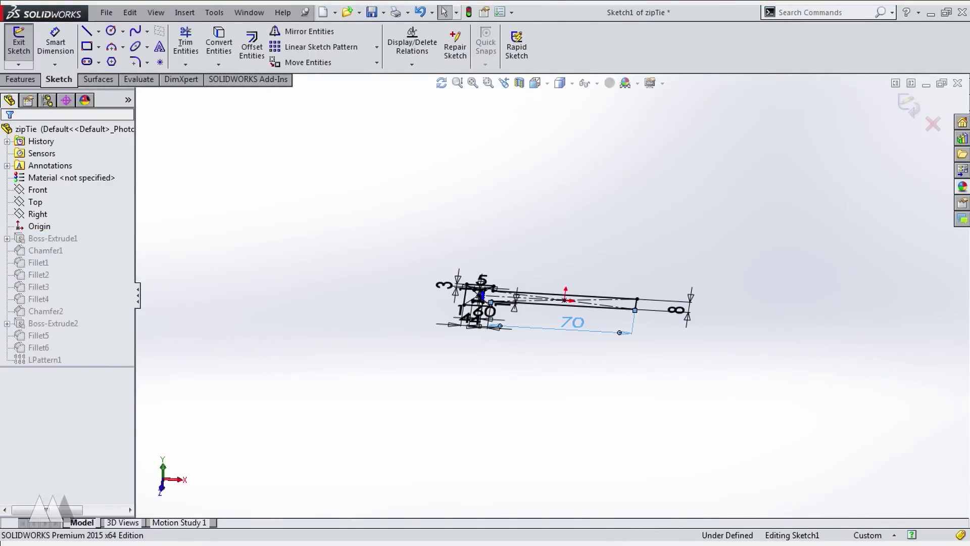
{"action": "double_click", "coordinate": [573, 322]}
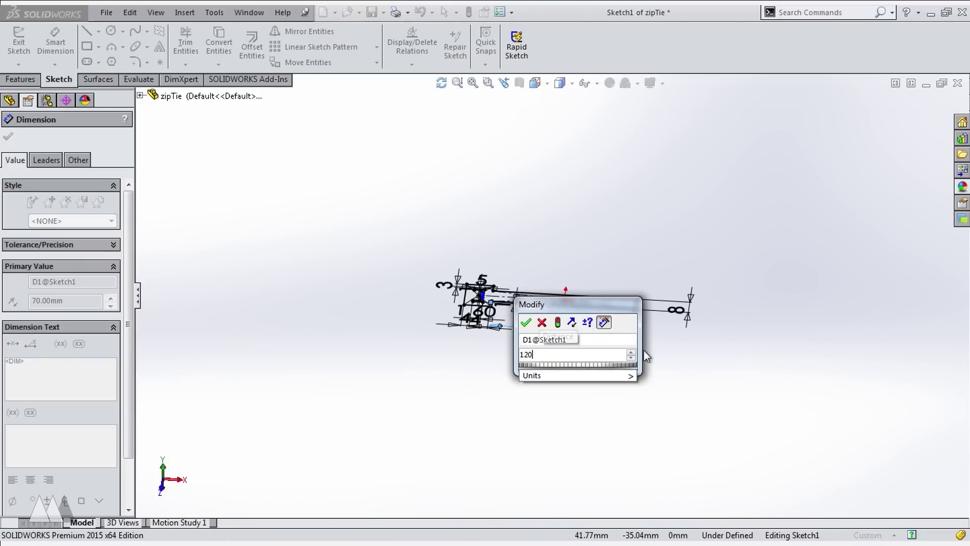
{"action": "key", "text": "Return"}
{"action": "left_click", "coordinate": [908, 106]}
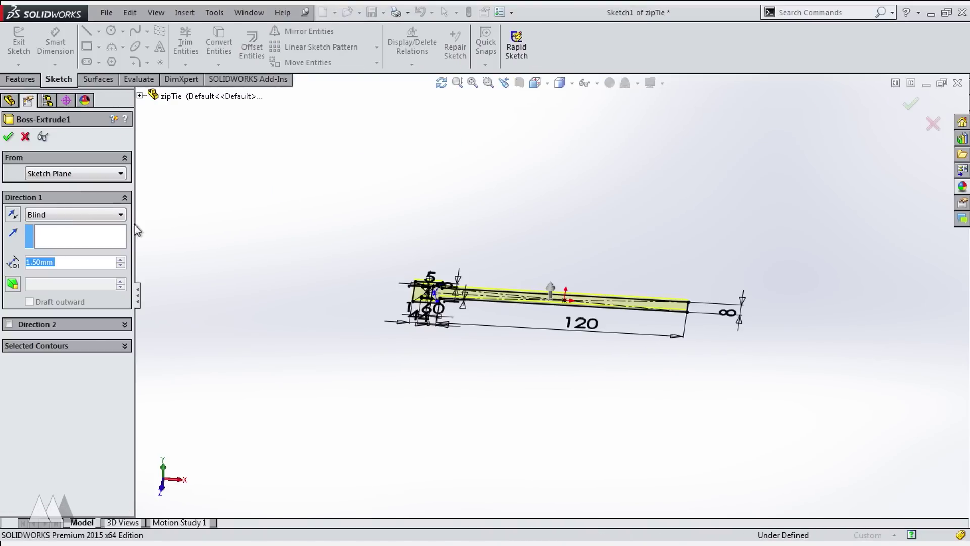
{"action": "type", "text": "1"}
{"action": "key", "text": "Return"}
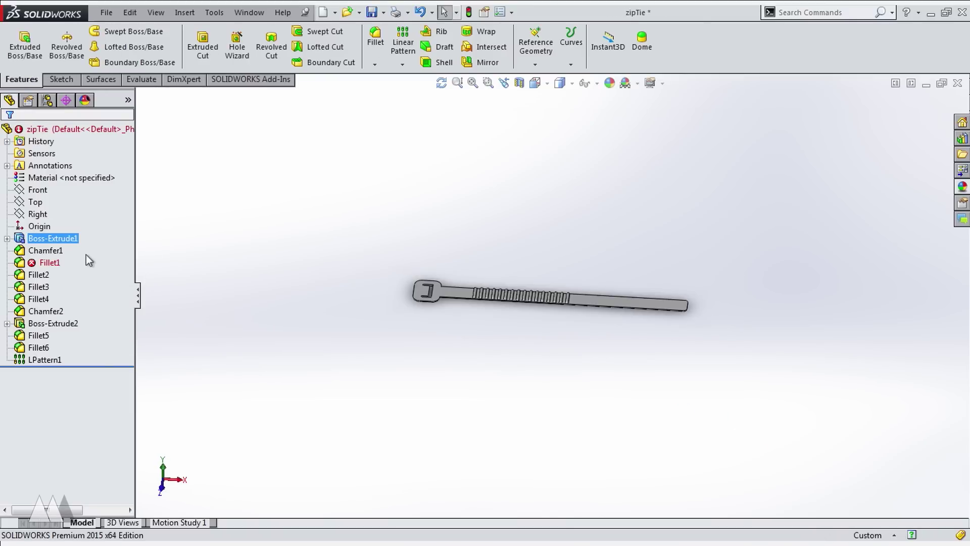
Change the head's 1.60 sketch dimension to 1.10 and rebuild the part
{"action": "right_click", "coordinate": [74, 246]}
{"action": "left_click", "coordinate": [93, 206]}
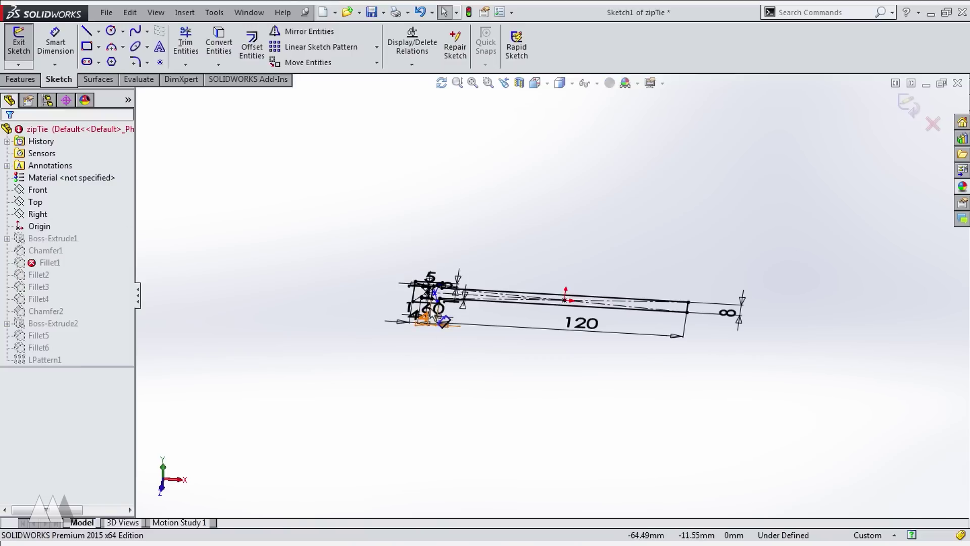
{"action": "scroll", "coordinate": [433, 314], "scroll_direction": "down", "scroll_amount": 5}
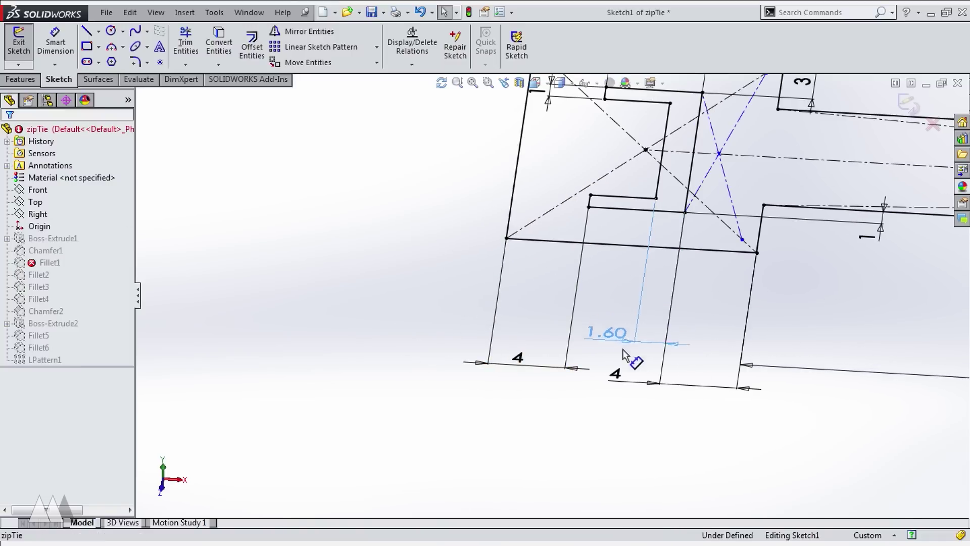
{"action": "double_click", "coordinate": [586, 465]}
{"action": "type", "text": "1.1"}
{"action": "key", "text": "Return"}
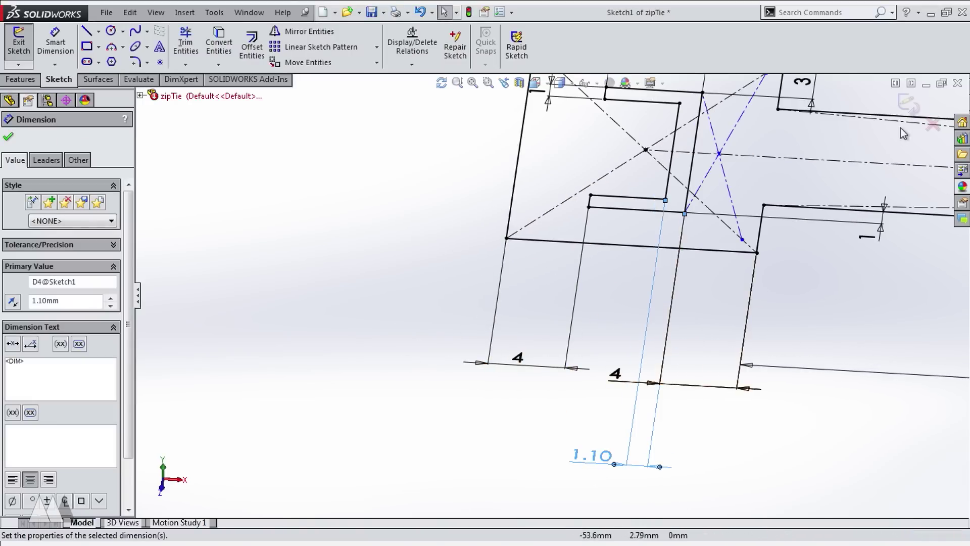
{"action": "left_click", "coordinate": [909, 105]}
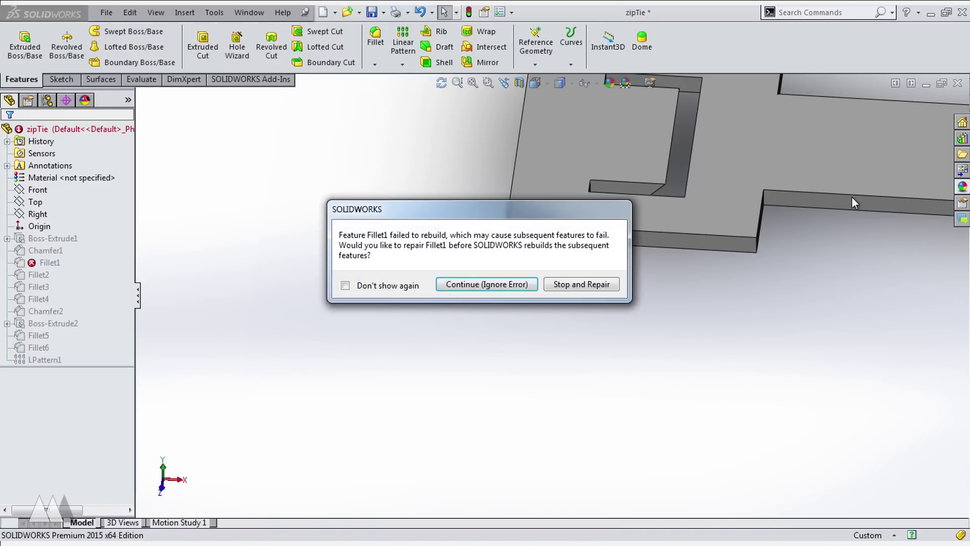
Continue past the rebuild error and reapply LPattern1 to the longer strap
{"action": "left_click", "coordinate": [501, 284]}
{"action": "left_click", "coordinate": [44, 359]}
{"action": "left_click", "coordinate": [48, 320]}
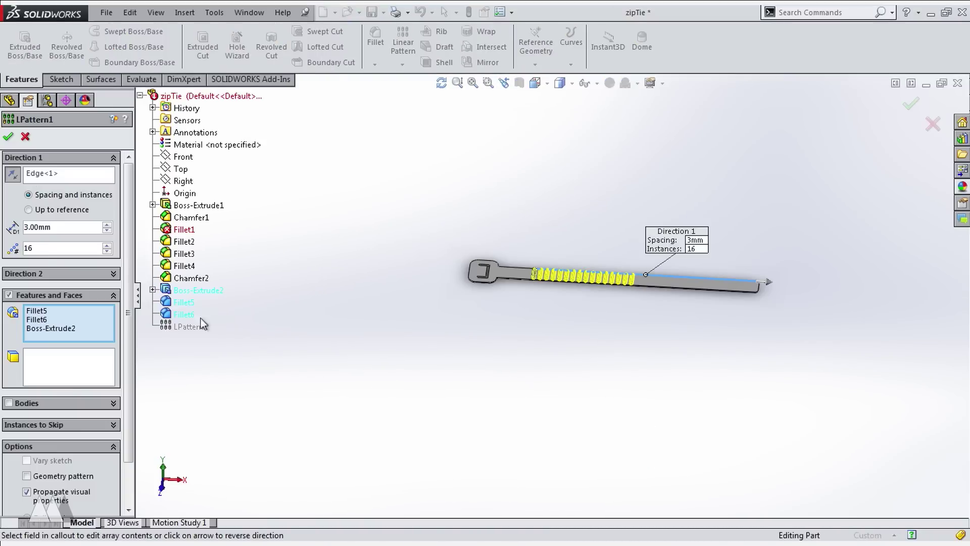
{"action": "key", "text": "Return"}
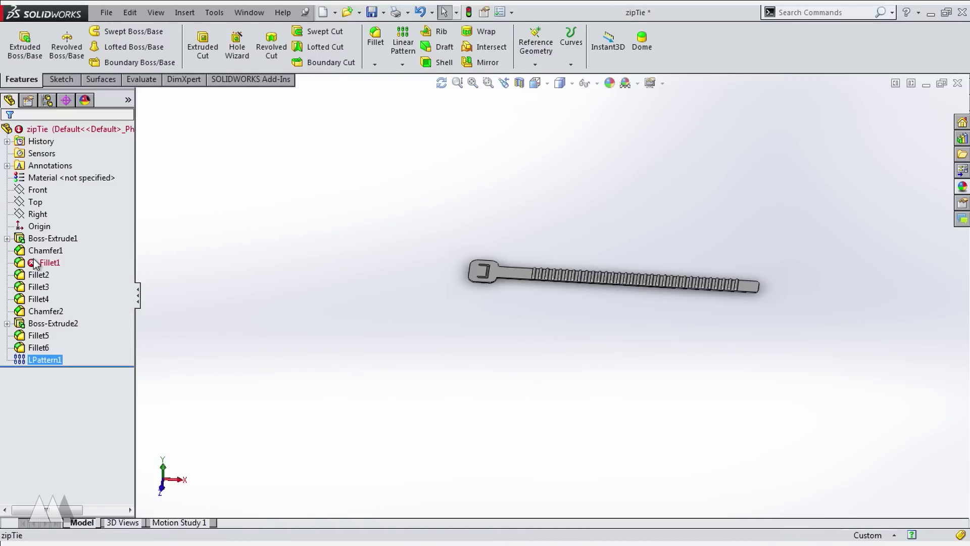
Reselect both slot corner edges in Fillet1, drop missing references, and re-accept Chamfer1
{"action": "left_click", "coordinate": [44, 223]}
{"action": "scroll", "coordinate": [438, 275], "scroll_direction": "down", "scroll_amount": 10}
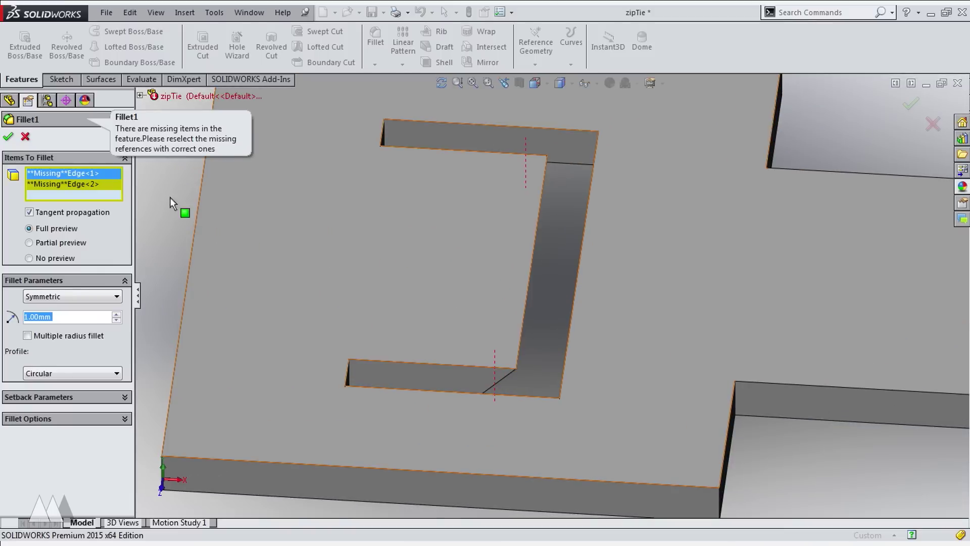
{"action": "left_click", "coordinate": [500, 380]}
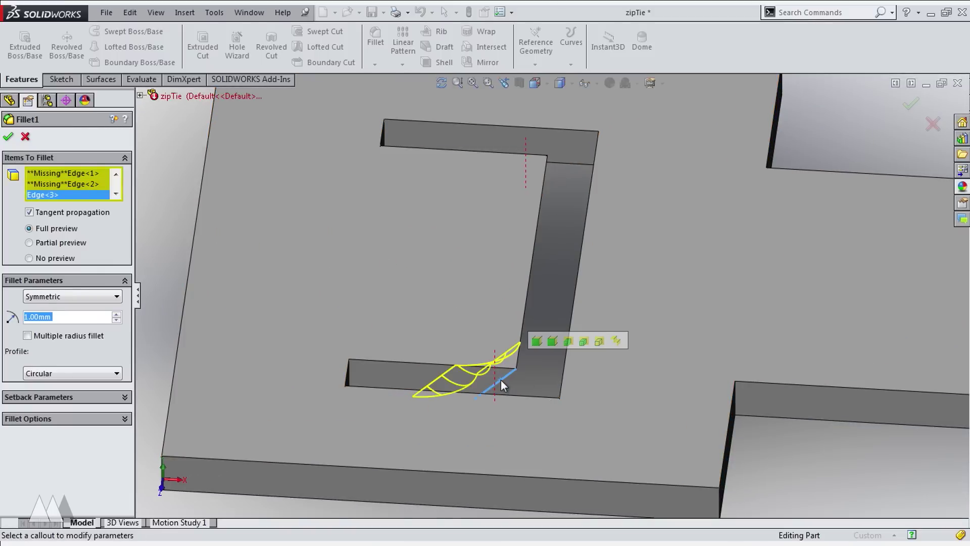
{"action": "middle_click_drag", "start_coordinate": [501, 379], "coordinate": [544, 180]}
{"action": "left_click", "coordinate": [529, 171]}
{"action": "left_click", "coordinate": [9, 138]}
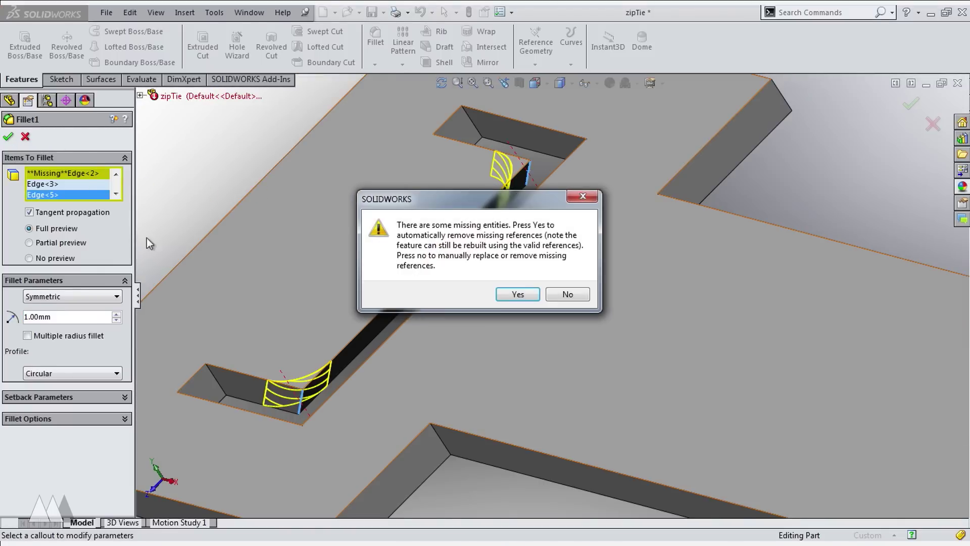
{"action": "left_click", "coordinate": [518, 299]}
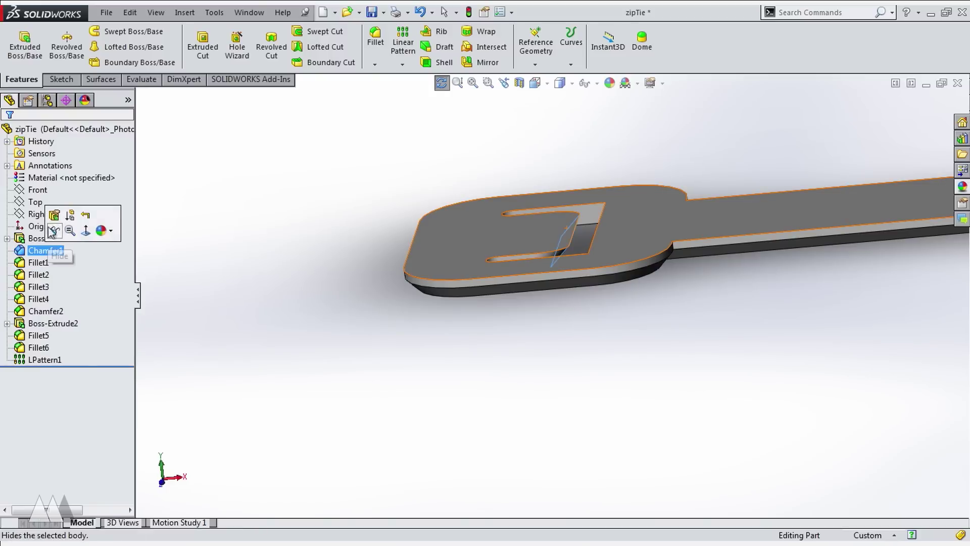
{"action": "left_click", "coordinate": [54, 215]}
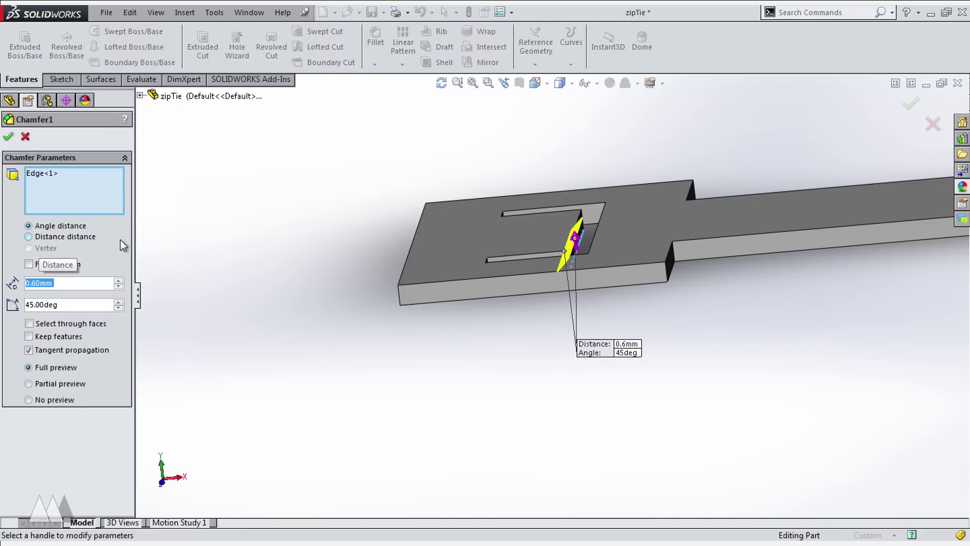
{"action": "right_click", "coordinate": [478, 215]}
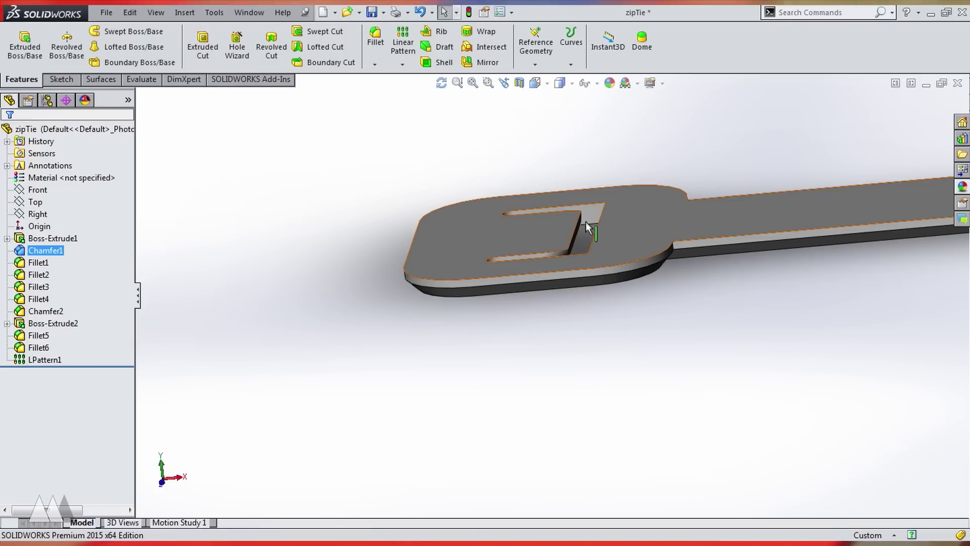